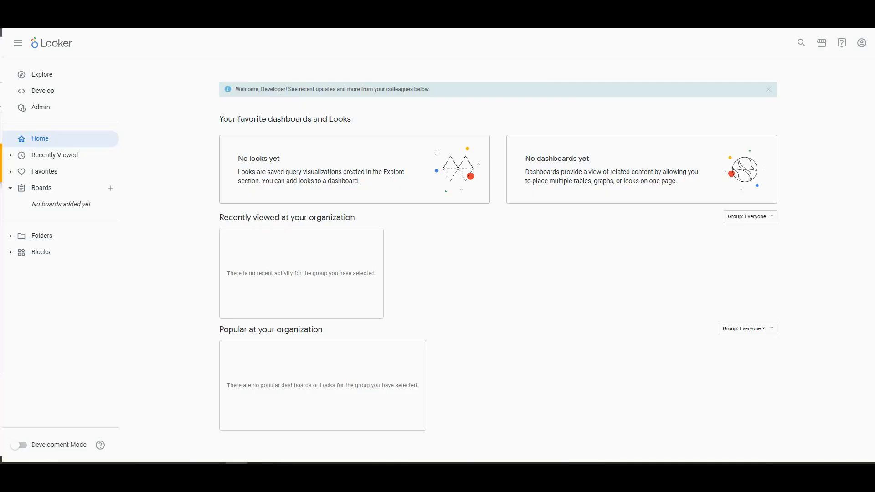
- Start a query in the FAA Flights Explore with the Flights Count measure and the Depart Date Week dimension
click(42, 74)
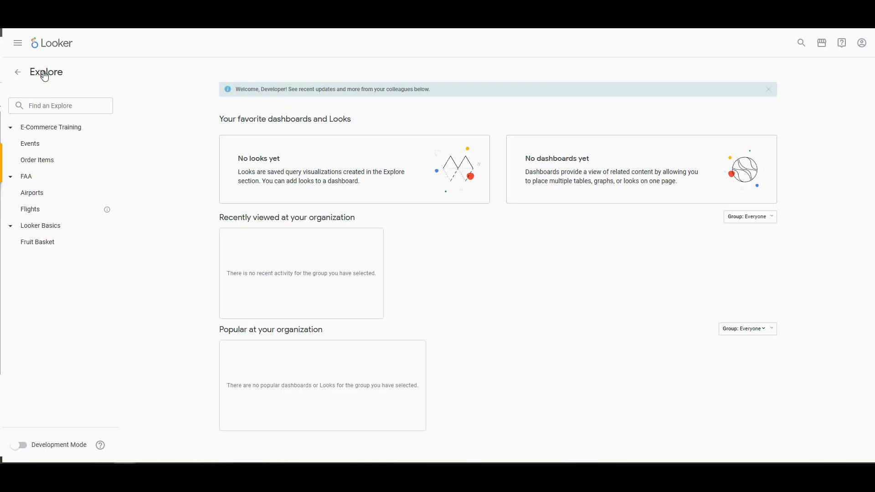
click(25, 211)
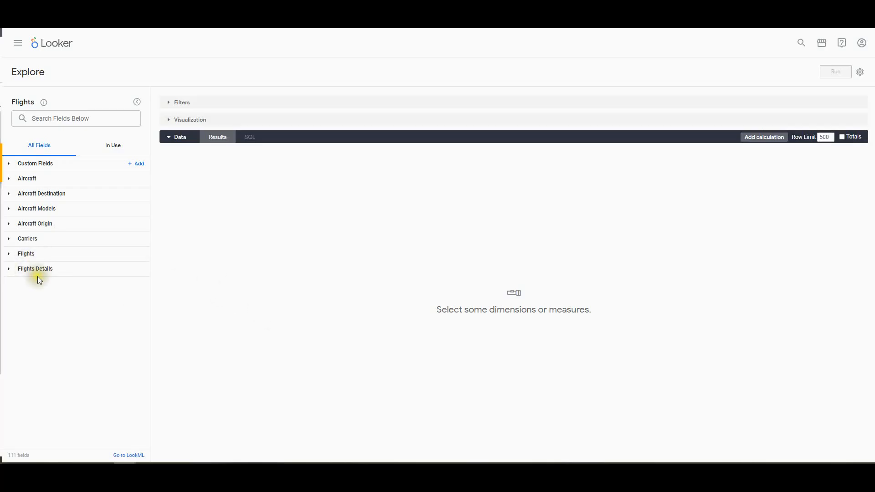
click(9, 254)
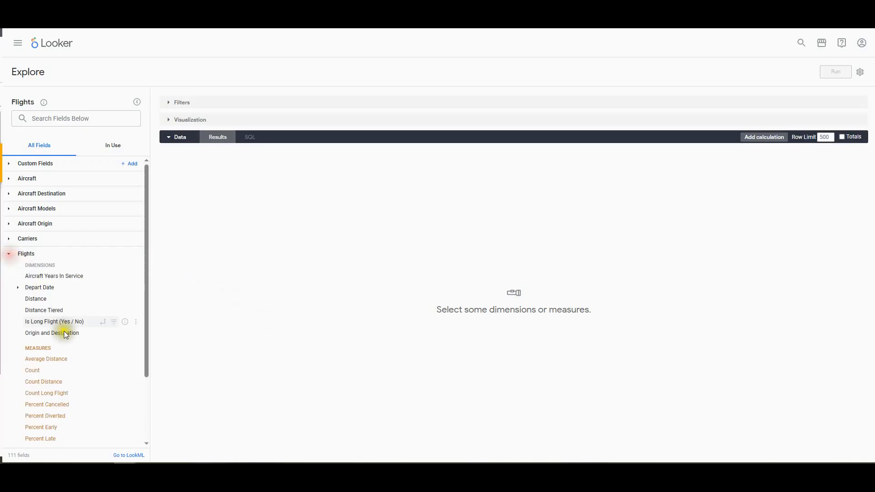
click(43, 381)
click(41, 369)
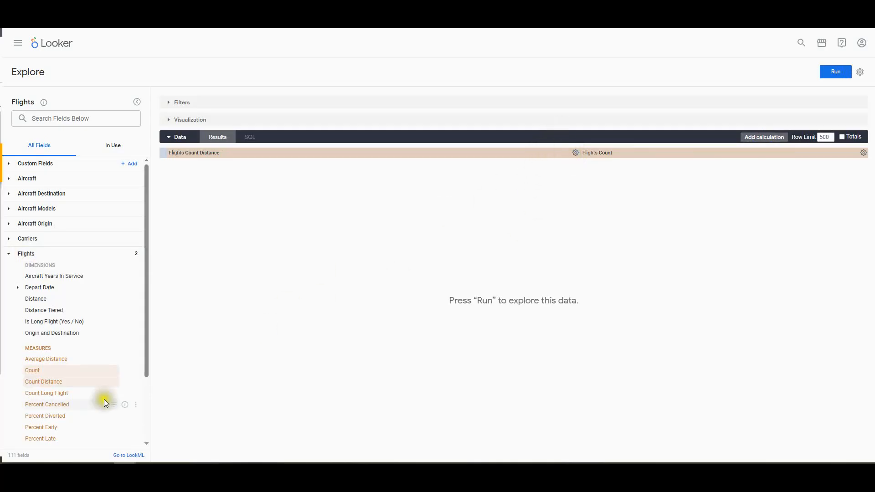
click(50, 384)
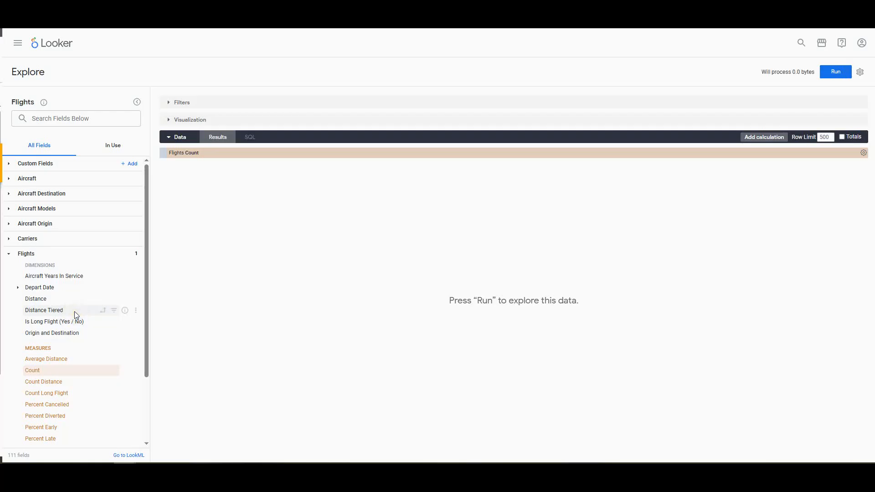
click(52, 288)
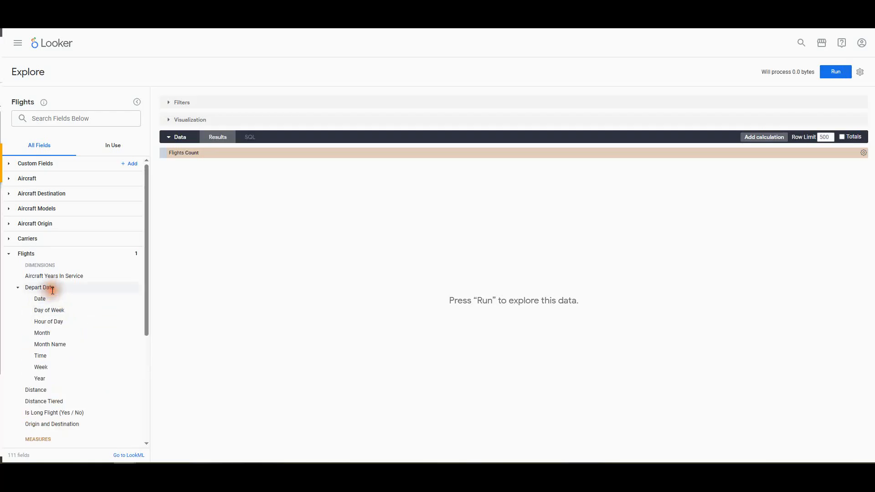
click(41, 368)
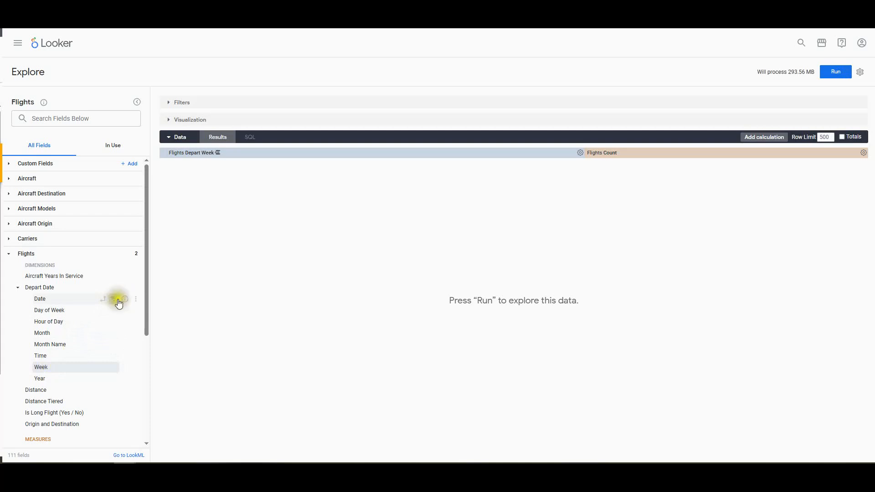
- Filter the query on Flights Depart Date so that it is in the year 2003
click(115, 299)
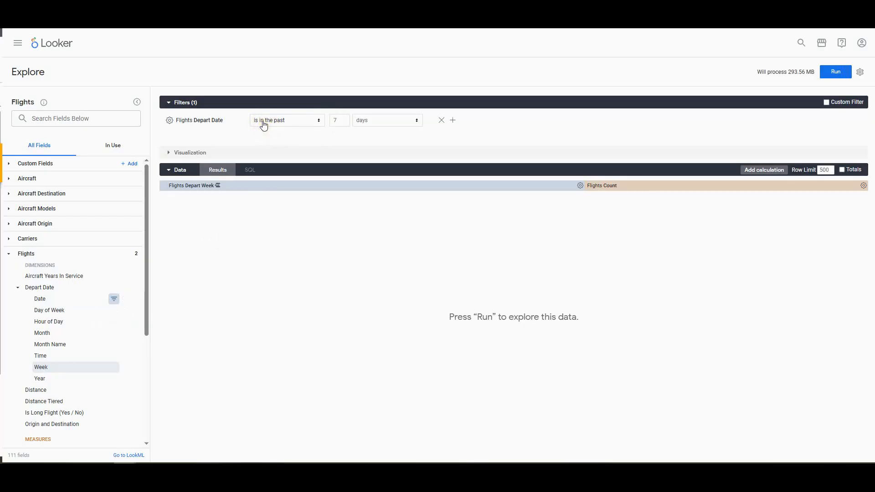
click(340, 120)
click(306, 121)
click(308, 128)
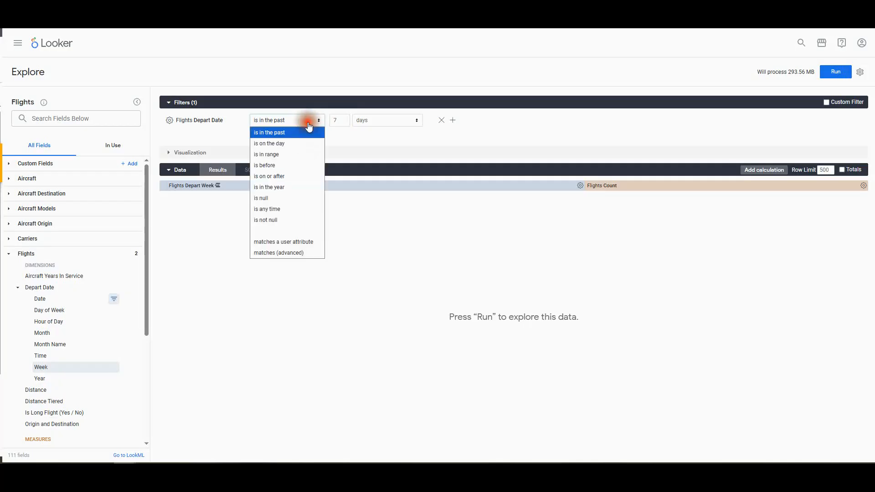
click(286, 191)
click(359, 120)
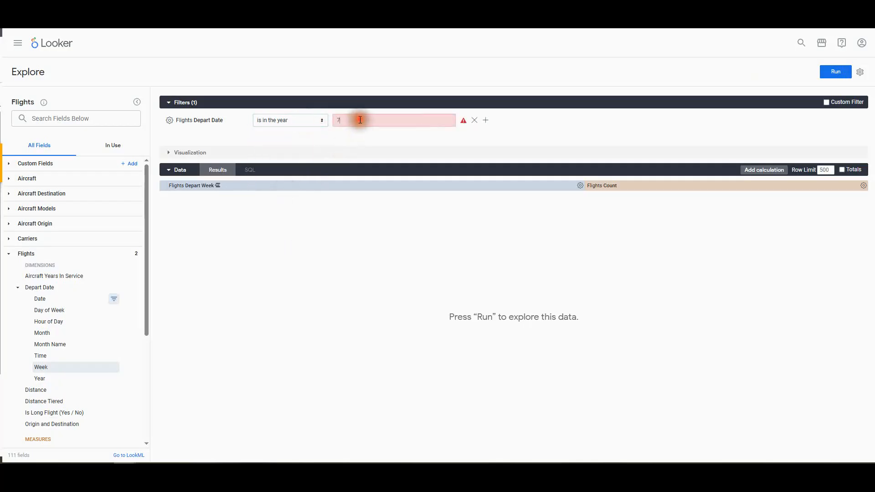
text(2003)
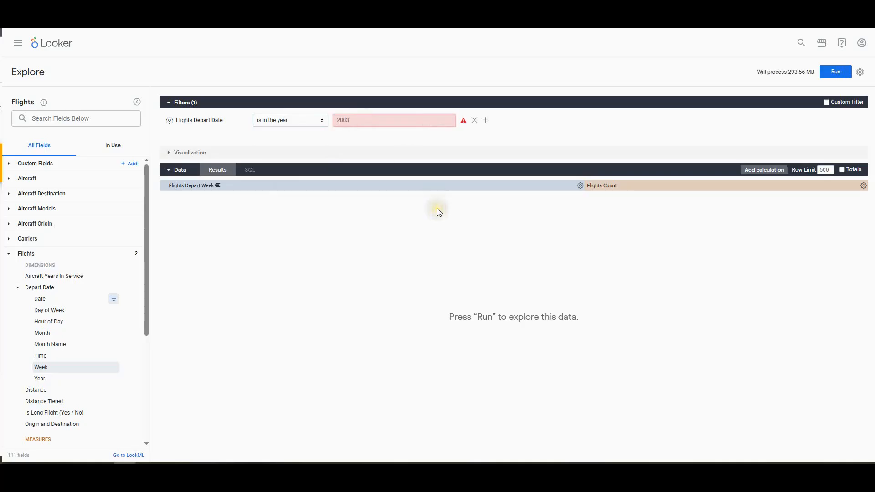
click(521, 189)
click(497, 140)
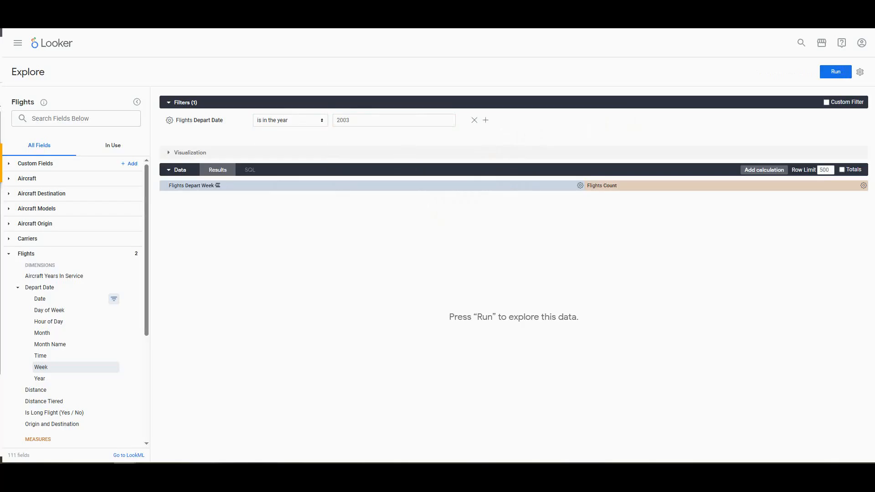
- Run the query and show the results as a line chart
click(836, 72)
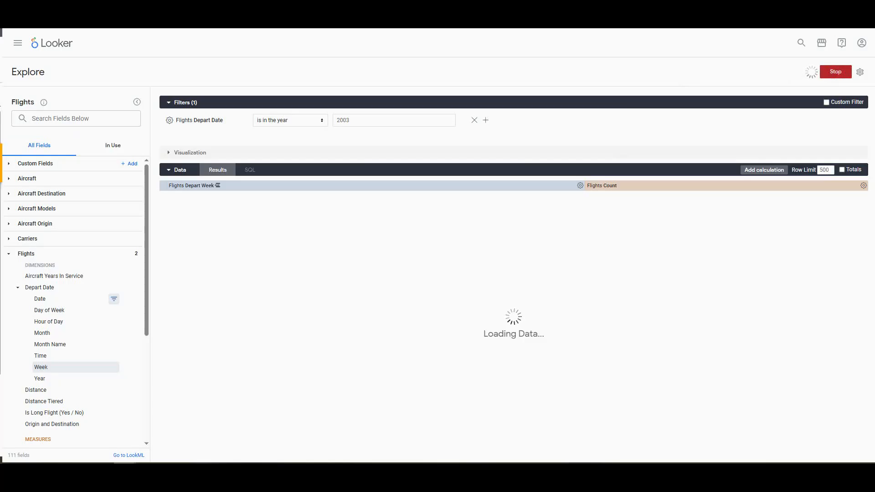
click(173, 153)
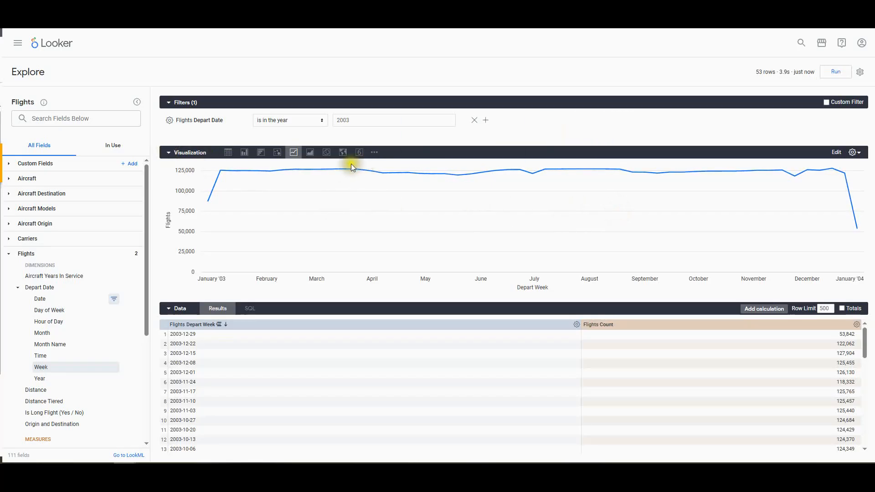
click(293, 154)
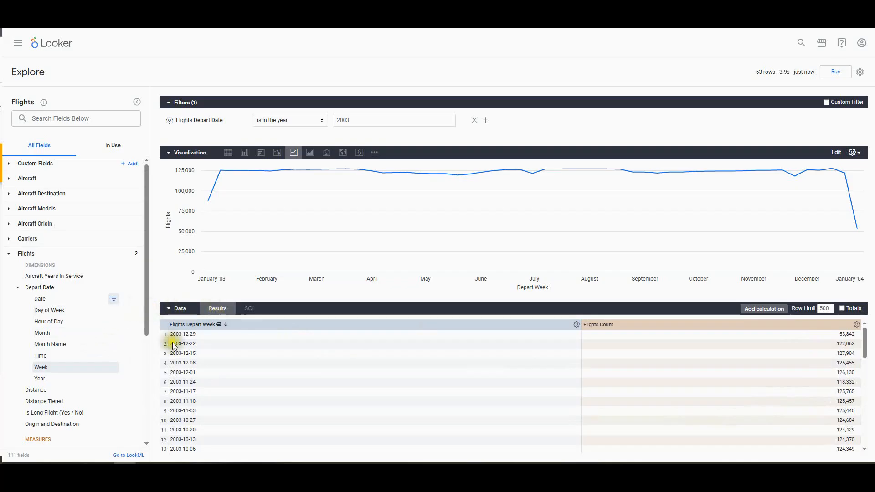
click(241, 313)
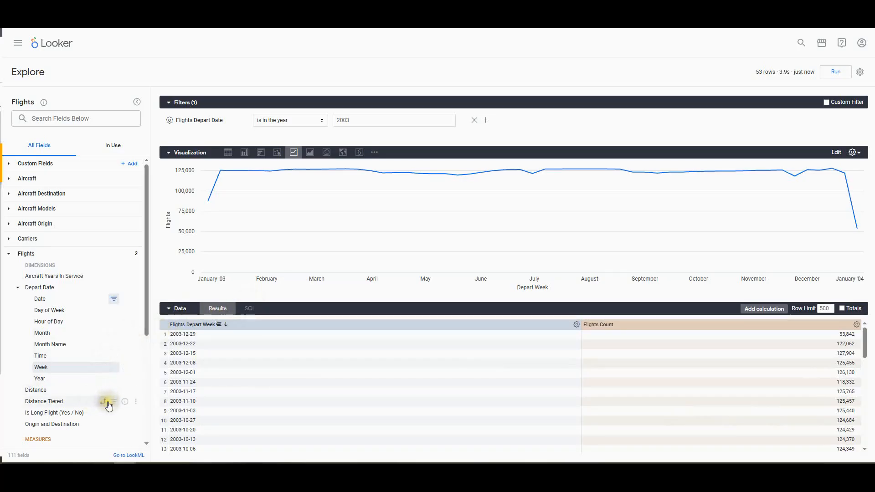
- Pivot the flight counts by the Distance Tiered dimension and rerun the query
click(104, 403)
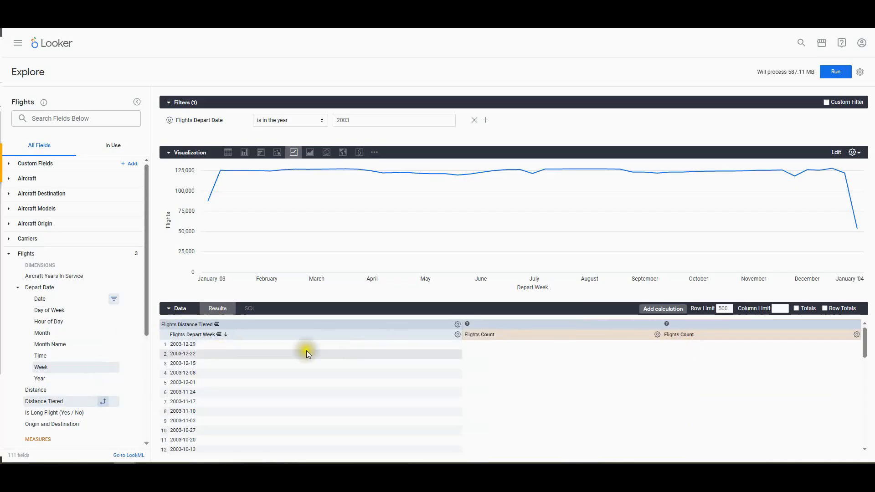
click(844, 72)
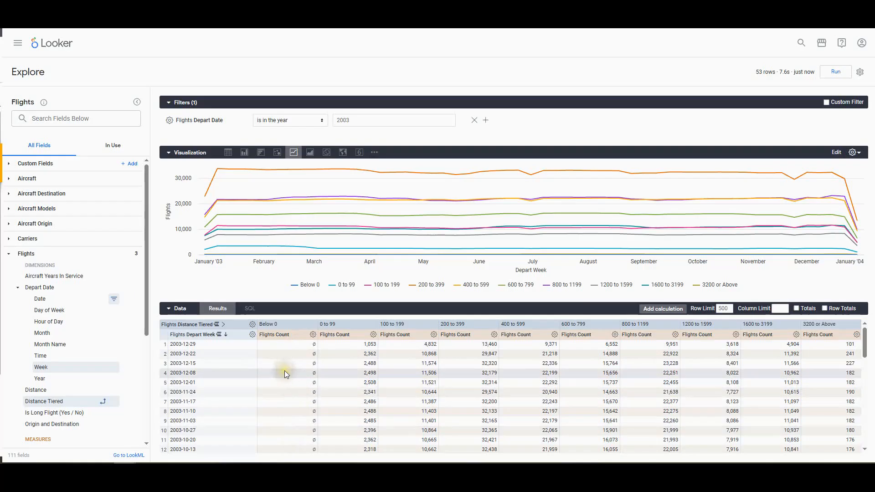
- Toggle the Depart Week sort to ascending and back to descending order
click(201, 336)
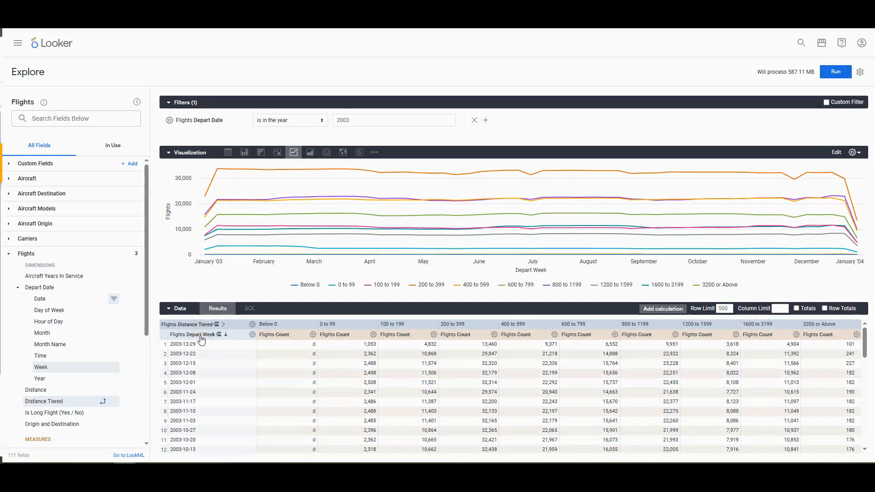
click(202, 337)
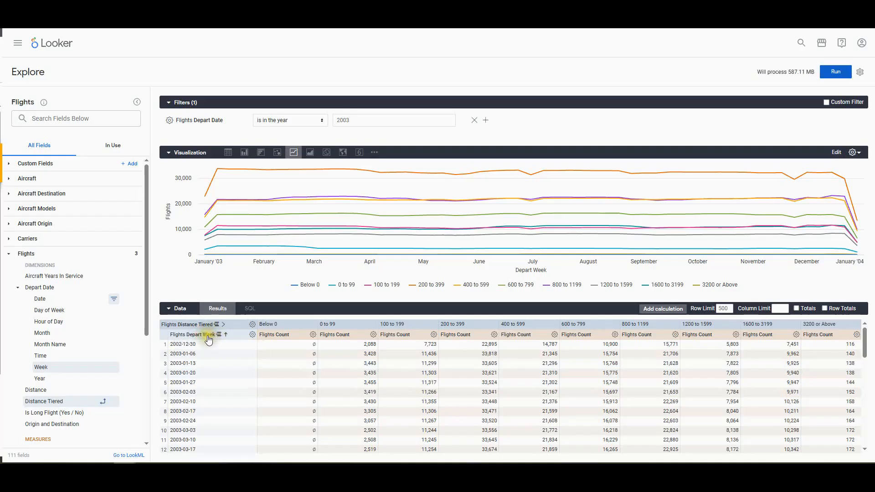
click(208, 340)
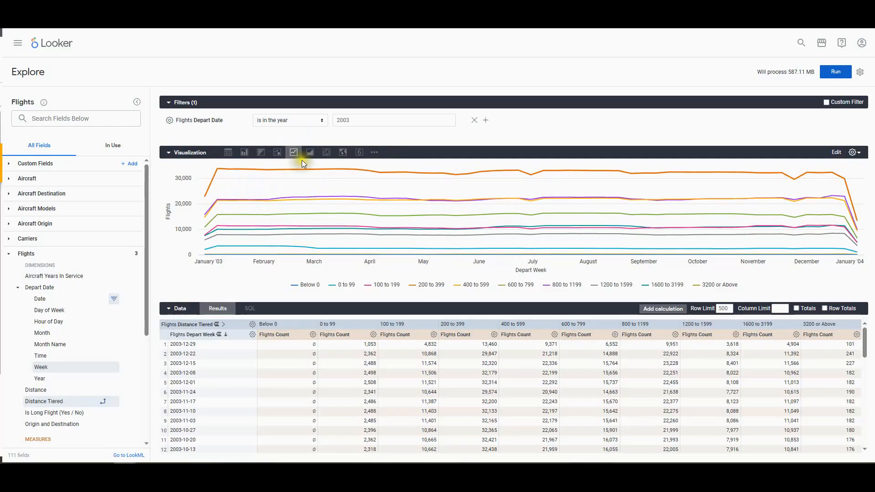
- Align the line chart's legend to the left in the visualization's plot settings
mouse_move(268, 177)
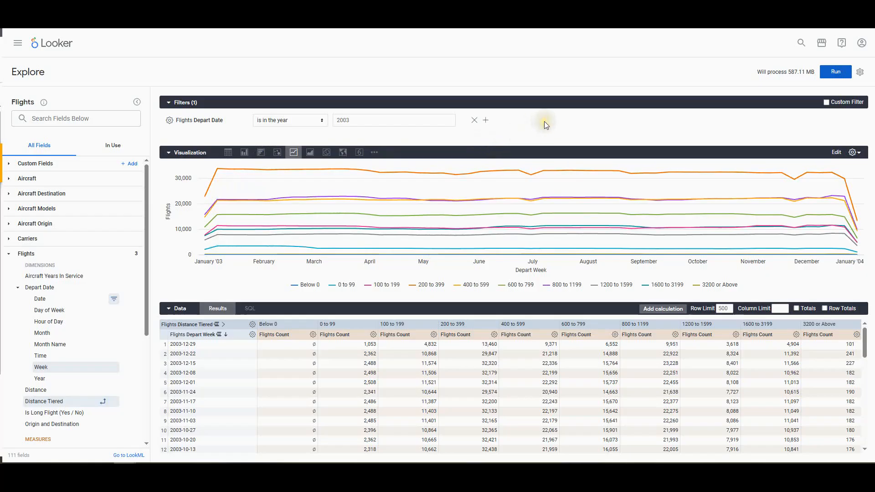
right_click(837, 73)
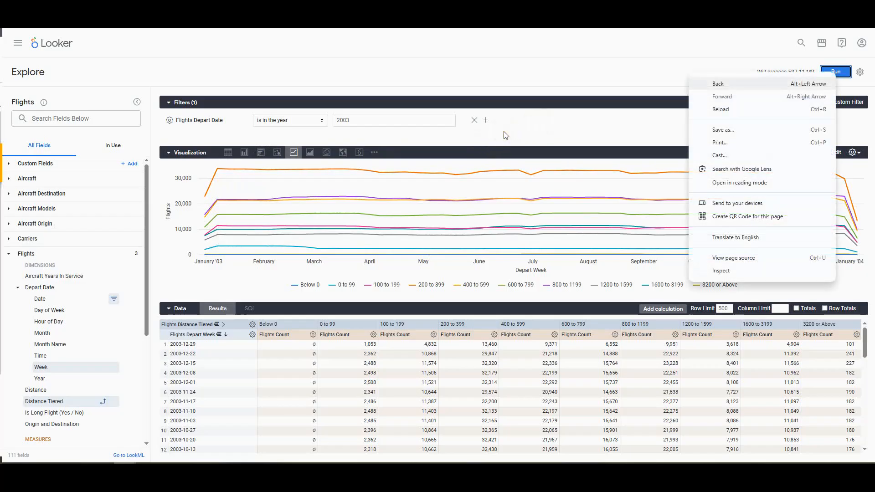
click(837, 155)
click(837, 154)
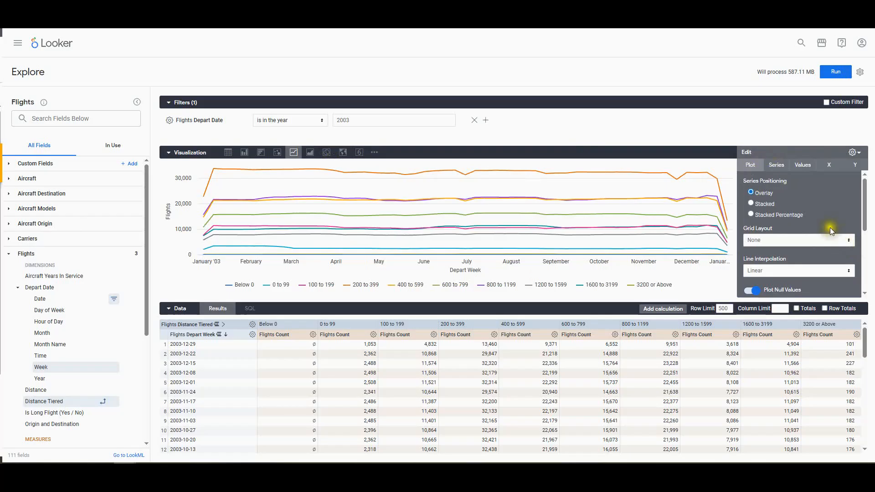
scroll(820, 224, down, 1)
scroll(820, 224, down, 1)
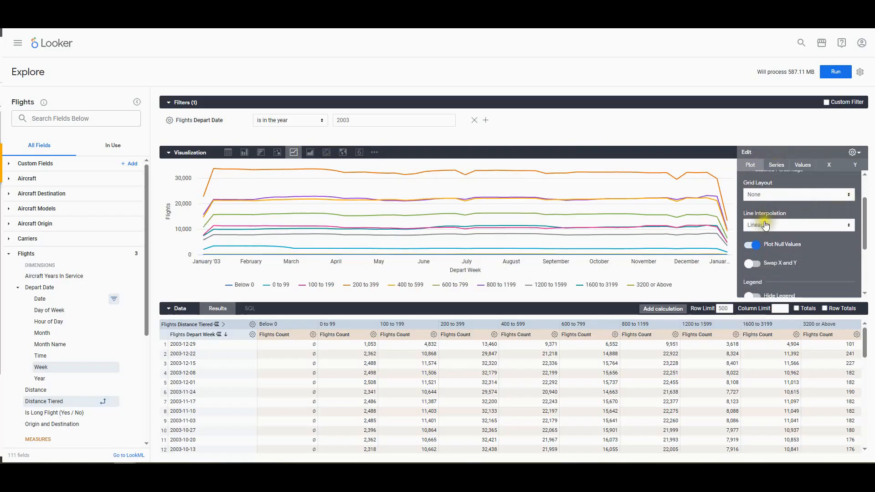
scroll(765, 228, down, 2)
scroll(752, 245, down, 3)
click(753, 247)
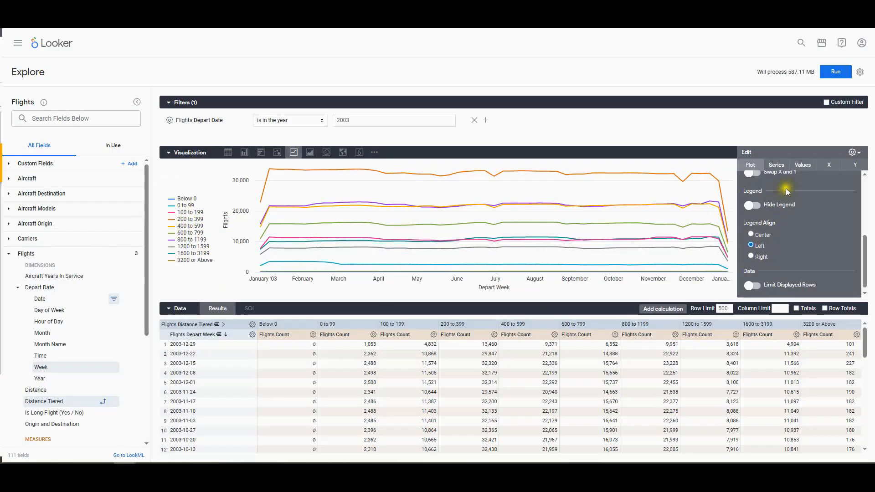
click(850, 154)
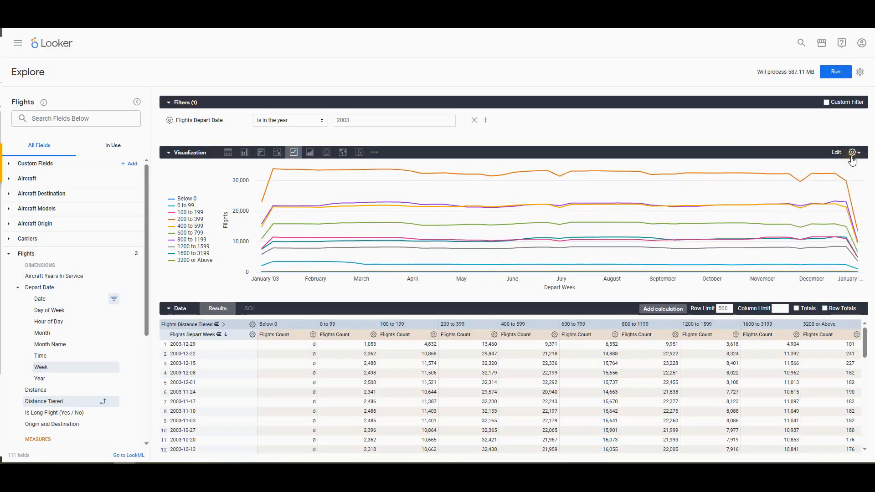
- Rerun the query and save it as a Look titled "Flight Count by Departure Week and Distance Tier"
click(840, 76)
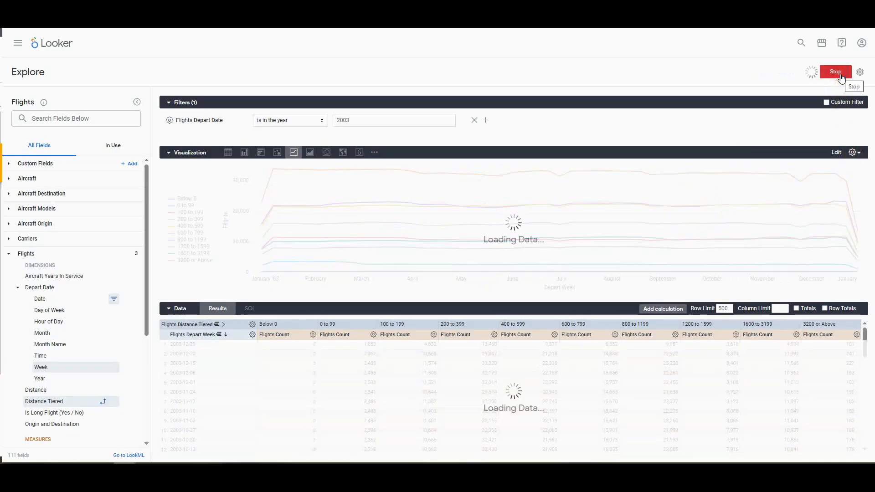
click(559, 105)
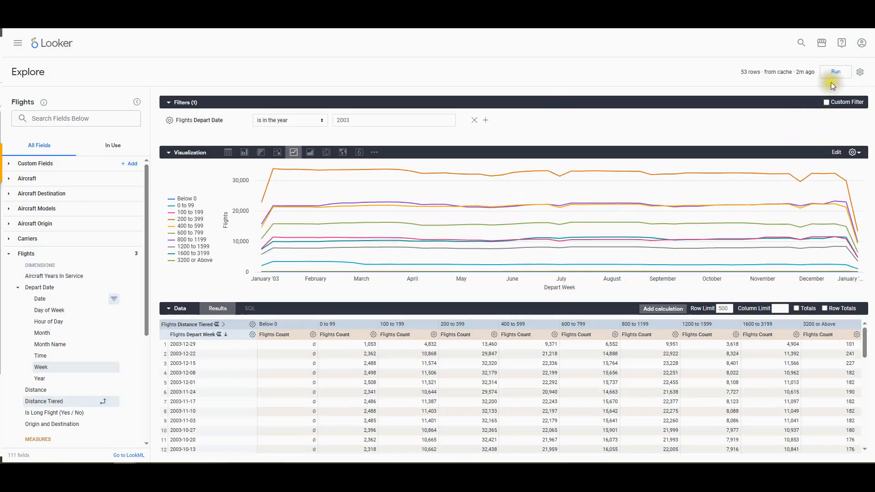
click(860, 72)
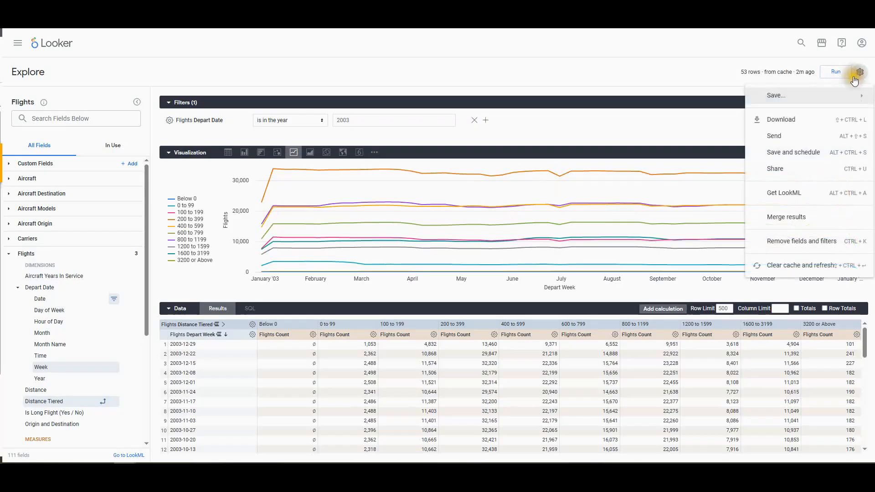
click(819, 96)
click(649, 131)
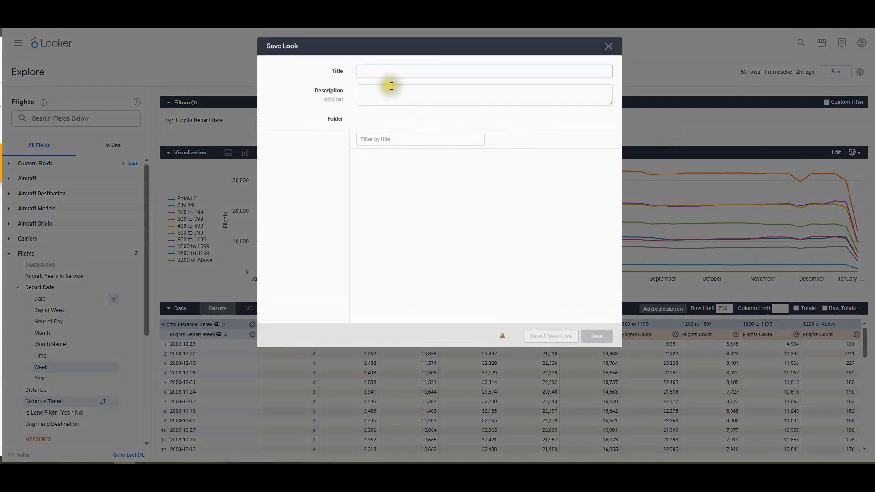
text(Flight Count by Departure Week and Distance Tier)
click(595, 336)
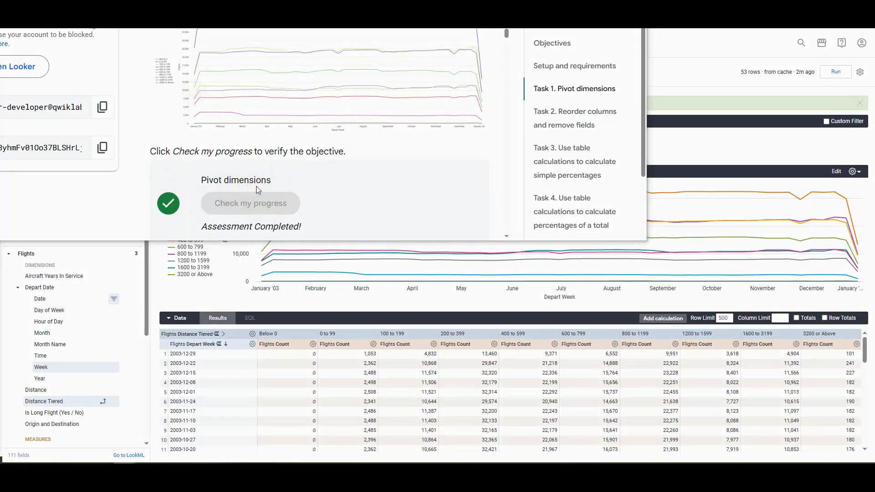
- Read on in the lab instructions, and start a new empty query in the FAA Flights Explore
scroll(257, 187, down, 5)
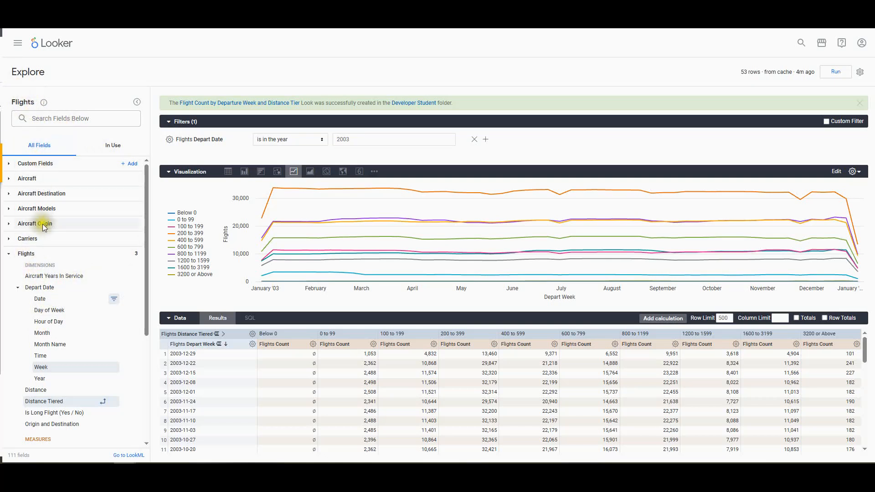
click(32, 252)
click(34, 252)
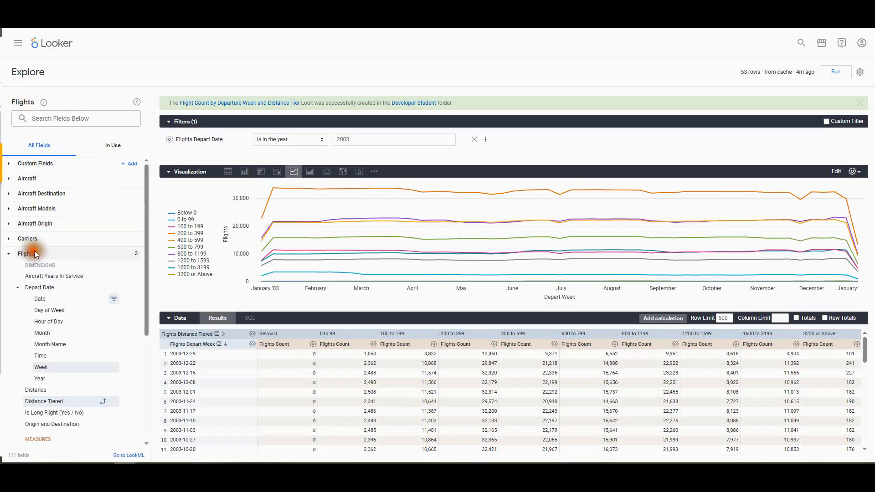
click(18, 43)
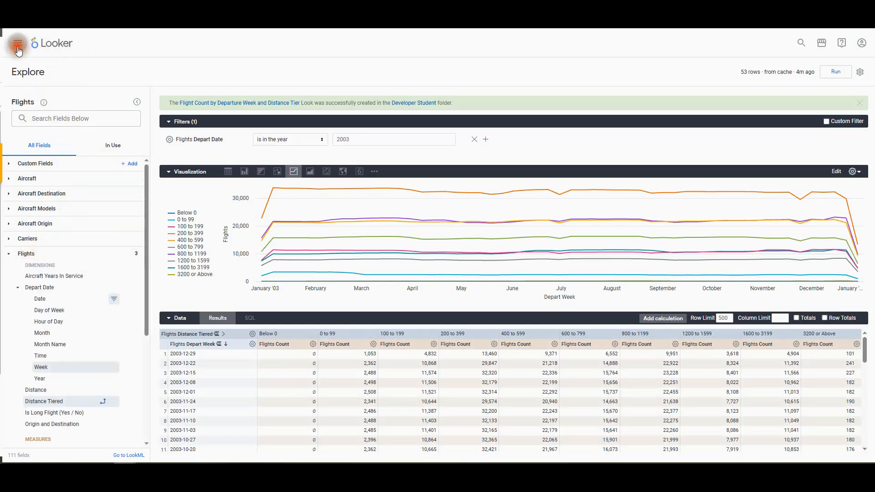
click(30, 218)
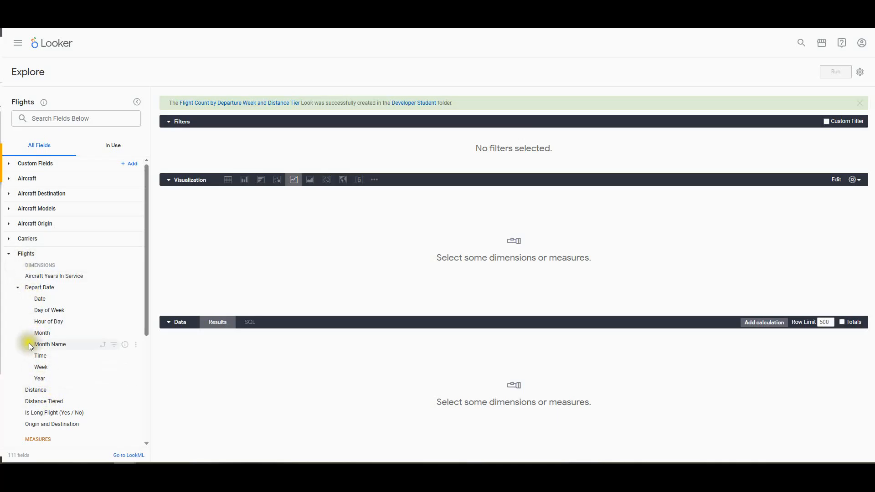
- Add the Flights Percent Cancelled measure and the Depart Month dimension to the query
click(18, 288)
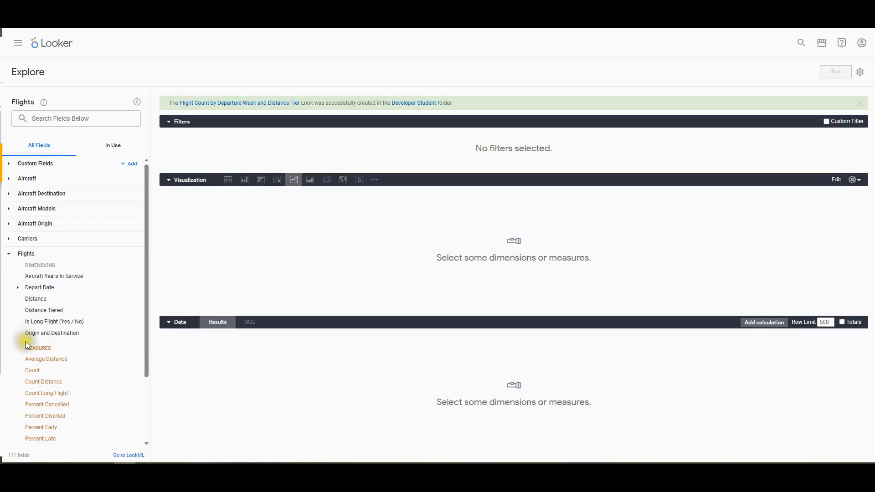
click(41, 408)
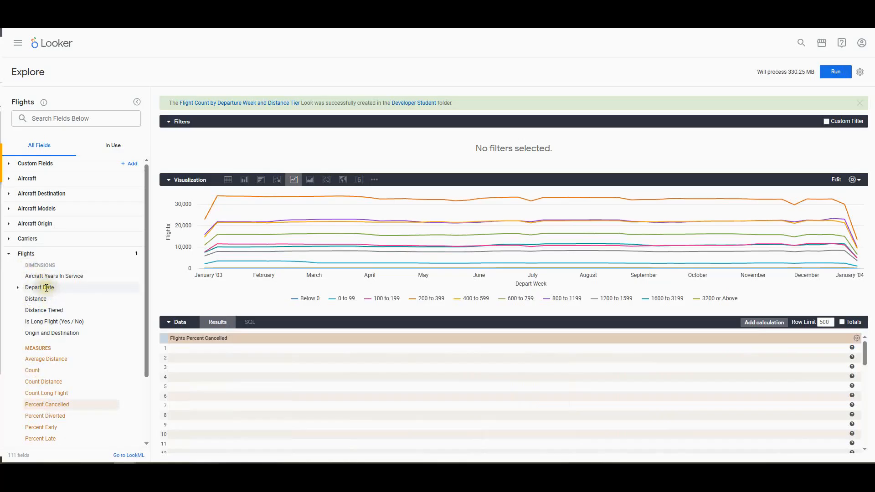
click(20, 288)
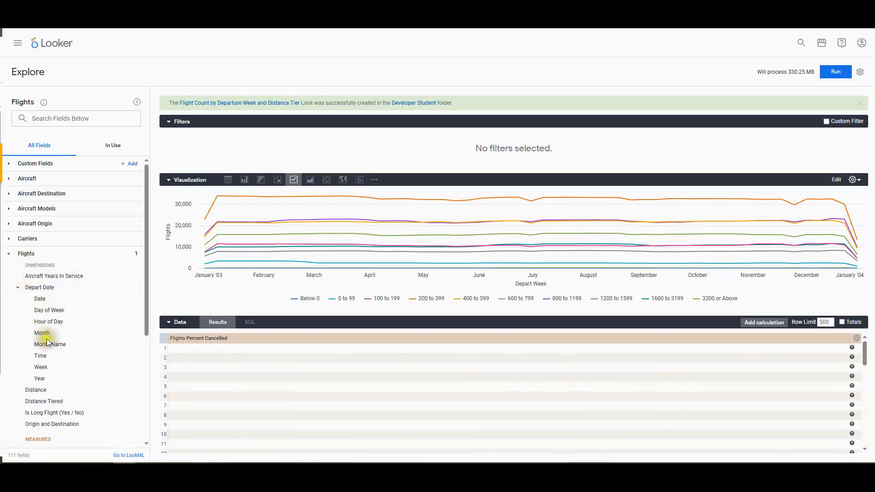
click(47, 332)
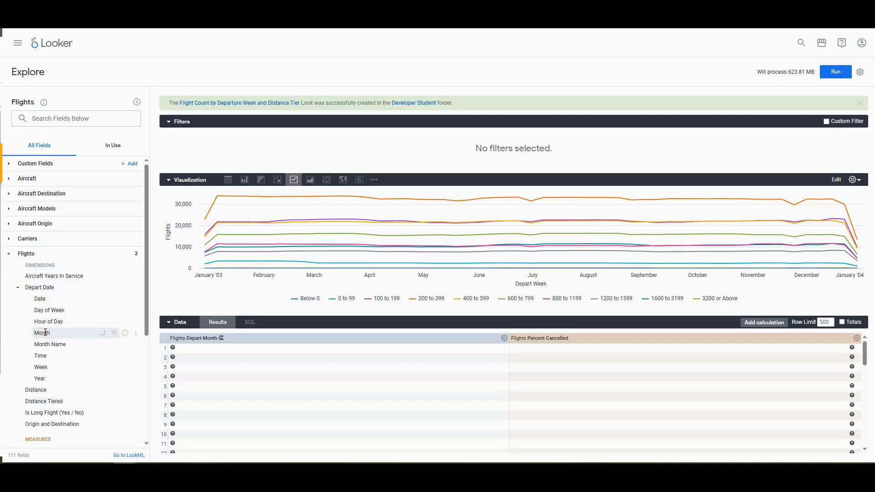
- Filter the query by Flights Depart Date so that it is in the year 2000
click(112, 300)
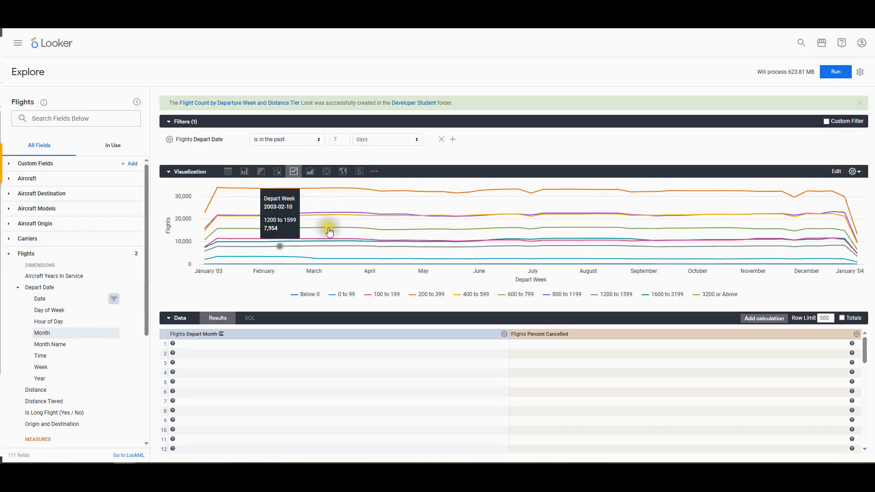
click(305, 142)
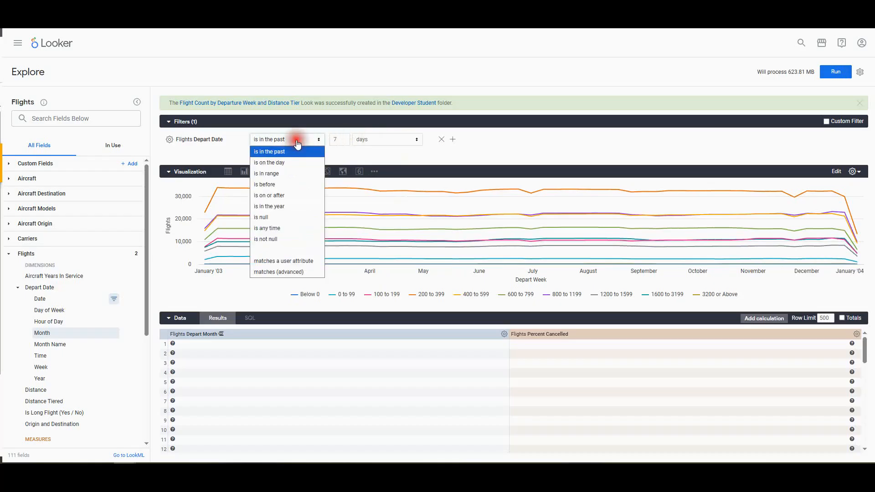
click(277, 208)
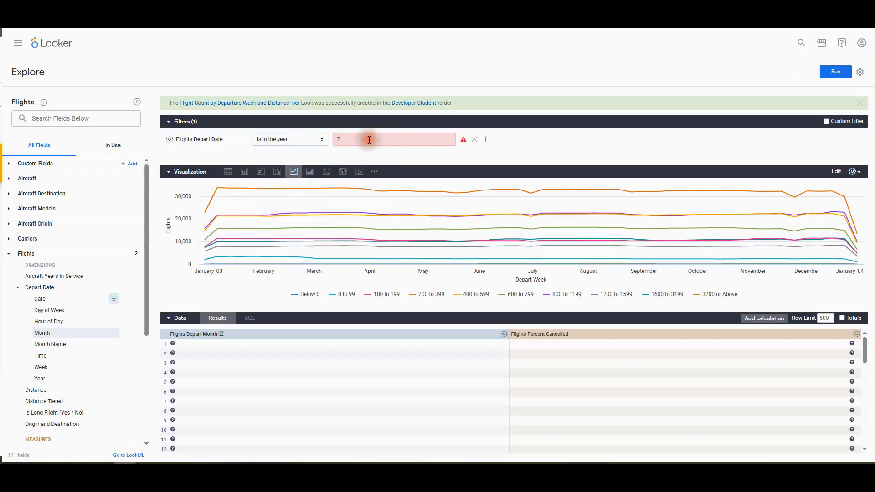
click(369, 140)
text(2000)
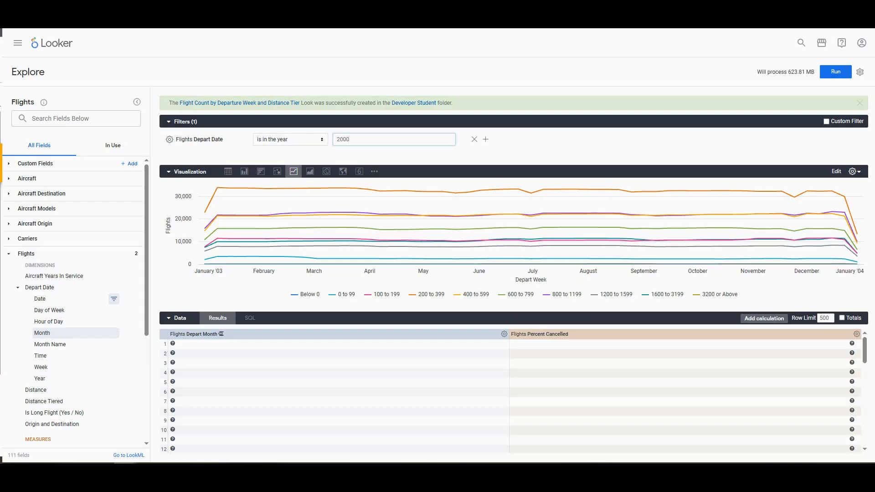
- Add the Aircraft Origin State dimension and run the query
click(18, 288)
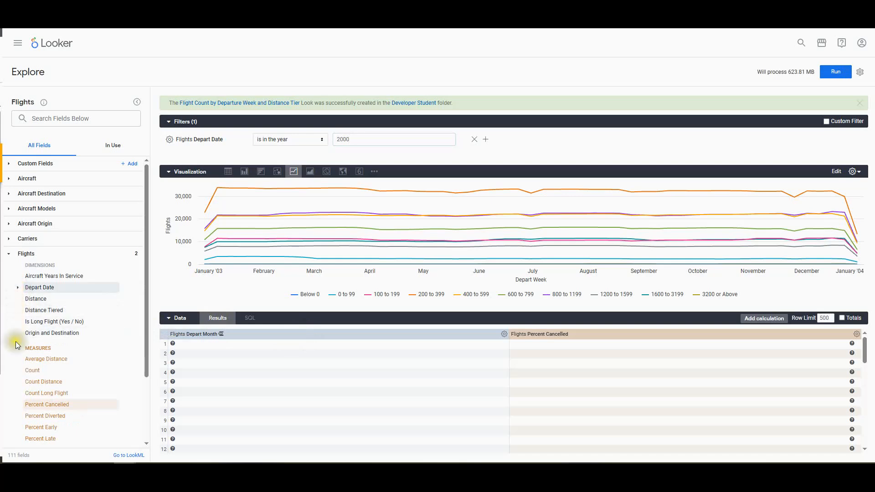
click(9, 224)
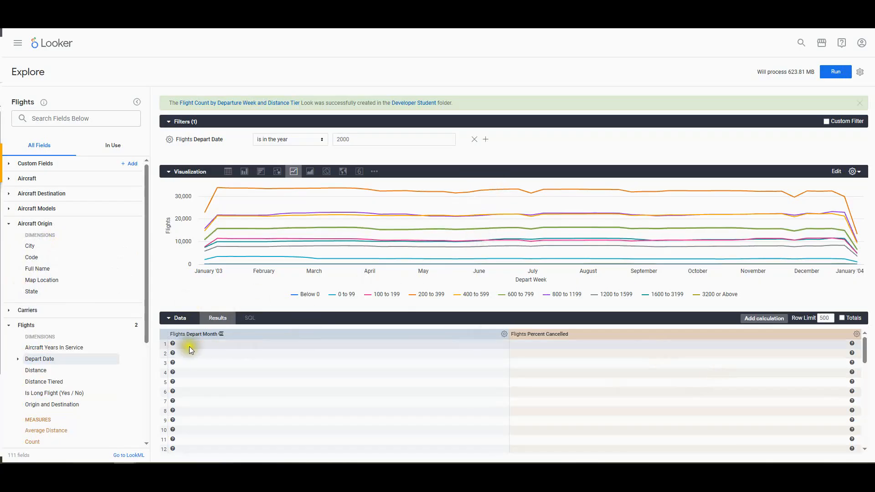
click(65, 290)
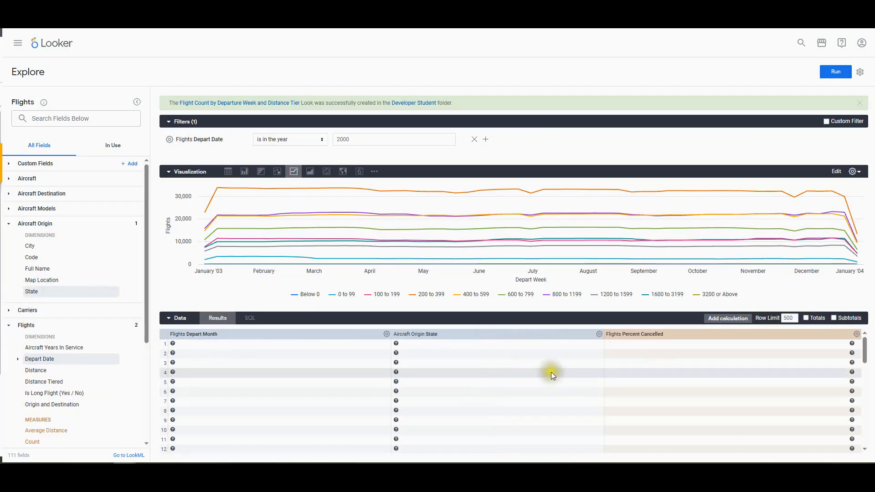
click(833, 71)
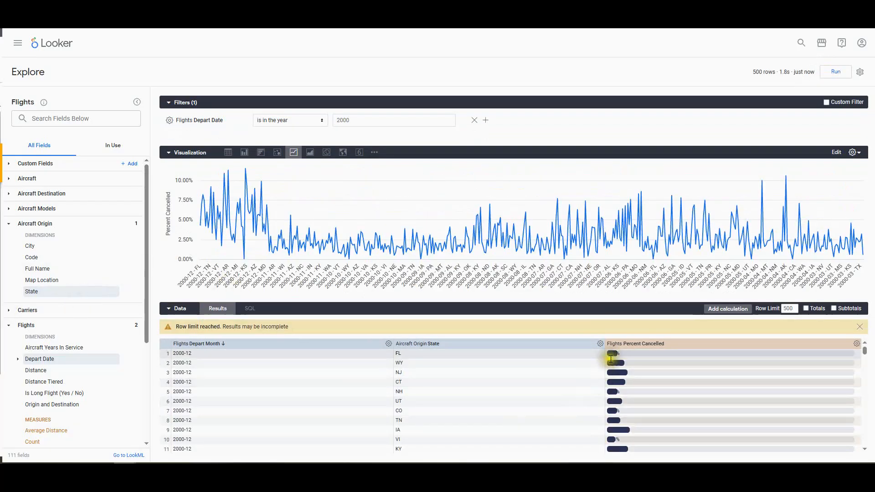
- Sort the results by Percent Cancelled in descending order, then remove Depart Month and rerun the query
click(636, 347)
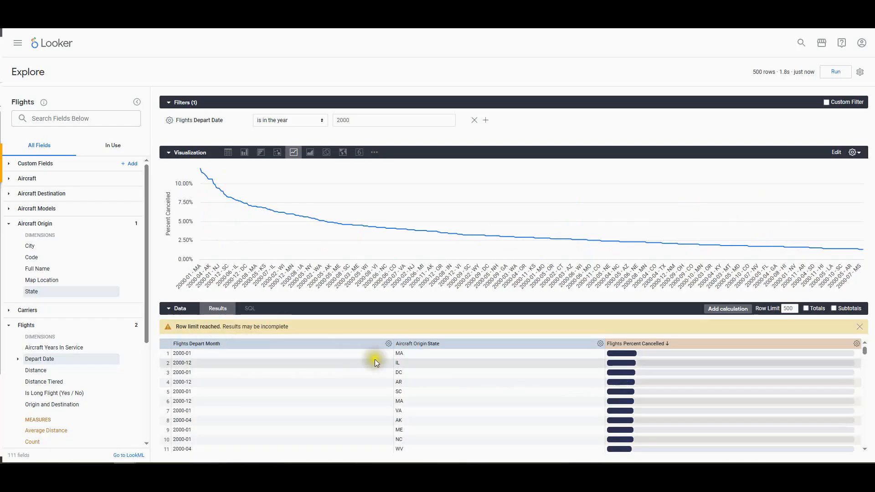
click(388, 344)
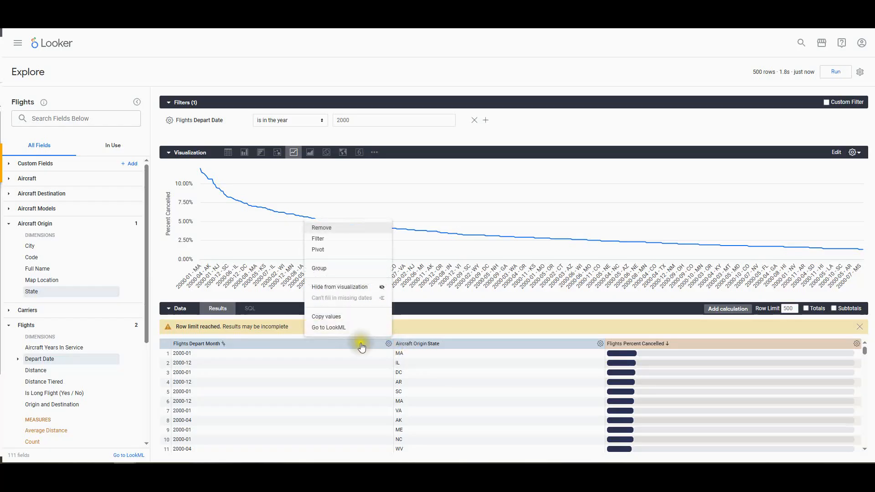
click(338, 230)
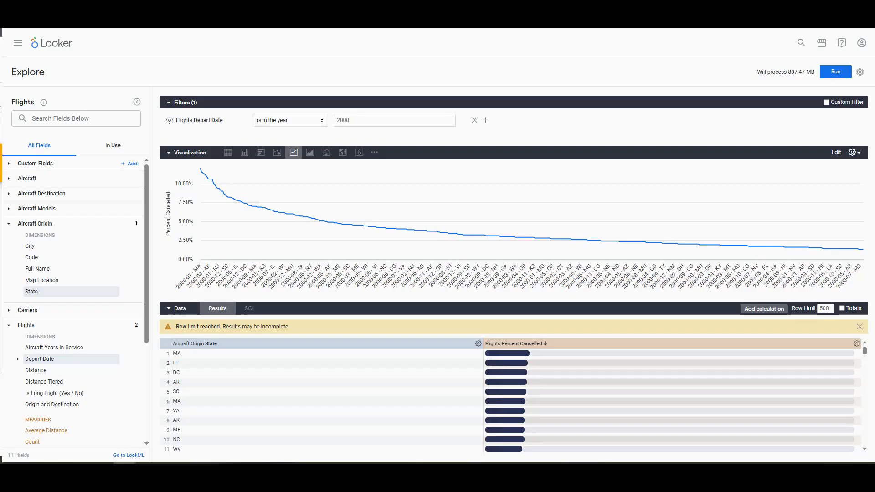
click(836, 73)
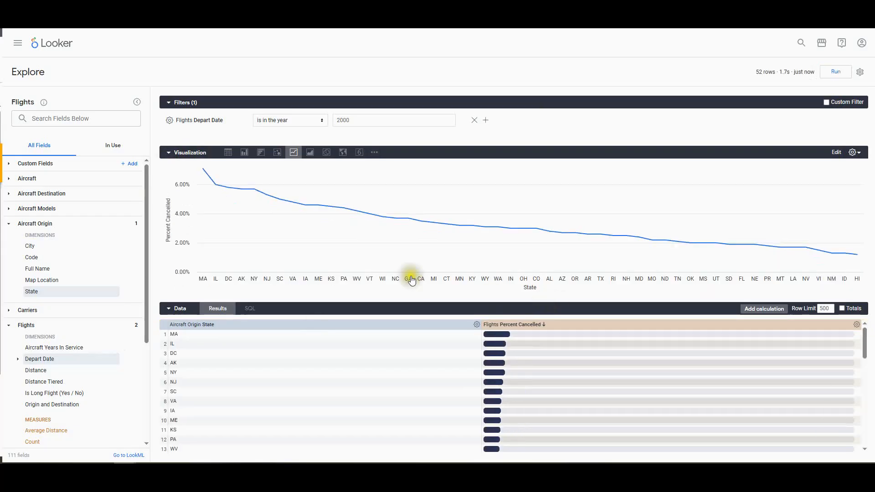
- Save the query as a Look titled "Percent of Flights Cancelled by State in 2000"
click(860, 72)
mouse_move(775, 95)
click(687, 130)
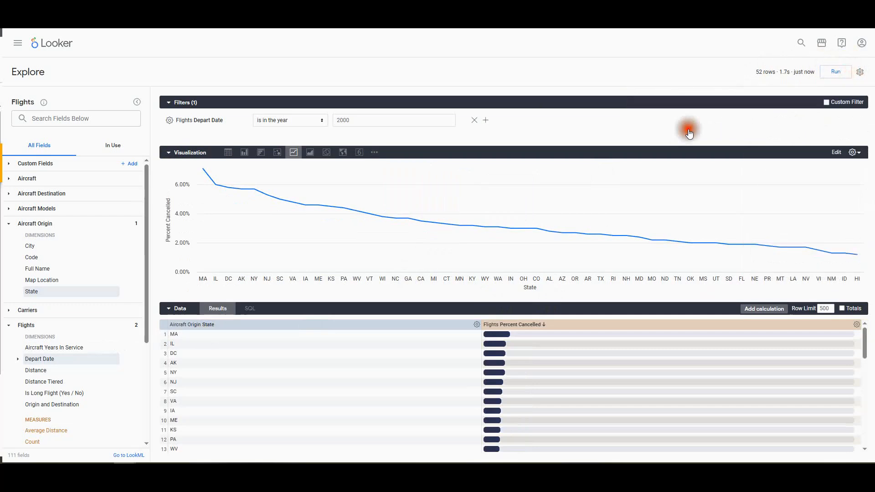
text(Percent of Flights Cancelled by State in 2000)
click(590, 340)
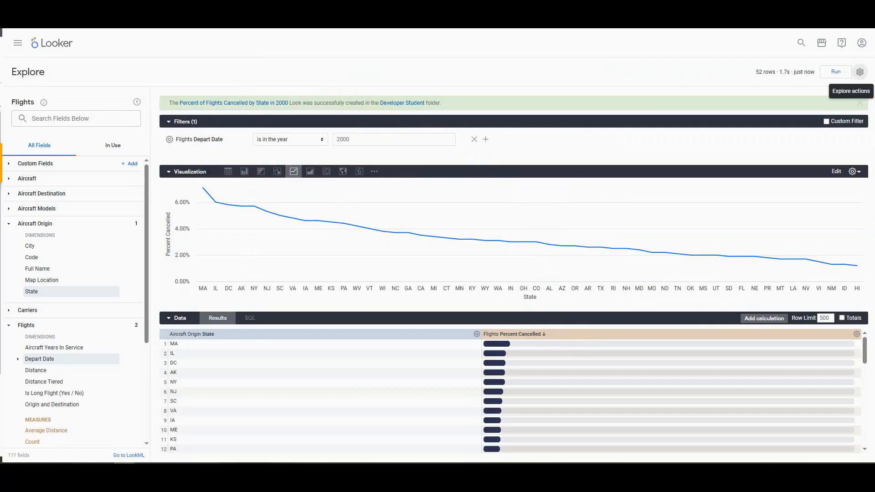
- Switch to the lab instructions, check progress on "Reorder columns and remove fields", and read on to Task 3
key(alt+Tab)
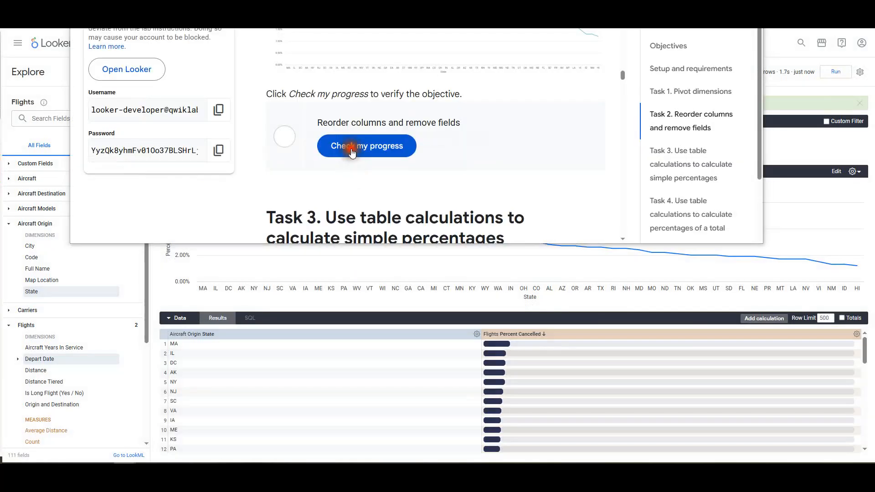
click(330, 149)
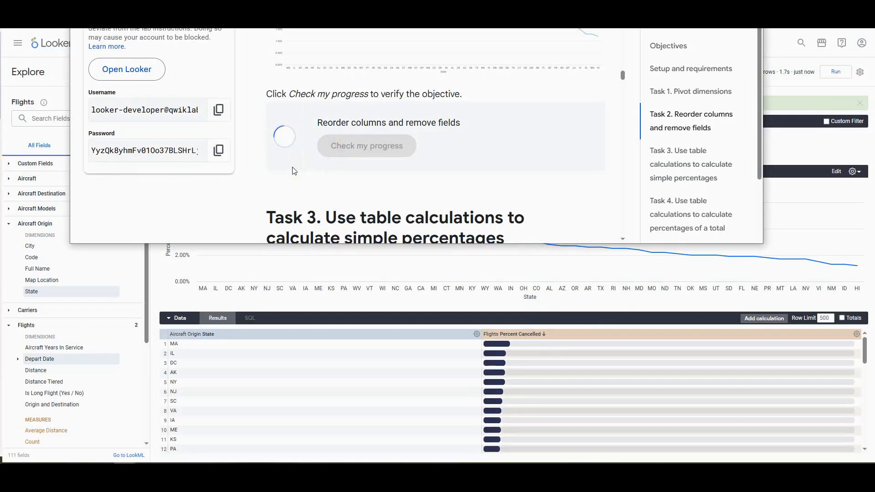
scroll(425, 117, down, 3)
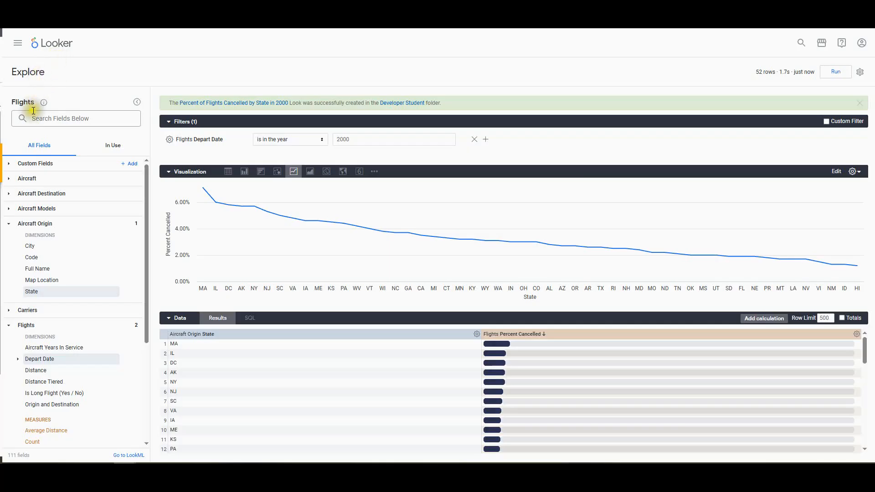
- Open a fresh Flights Explore in Looker and add the Cancelled Count measure from Flights Details
click(17, 46)
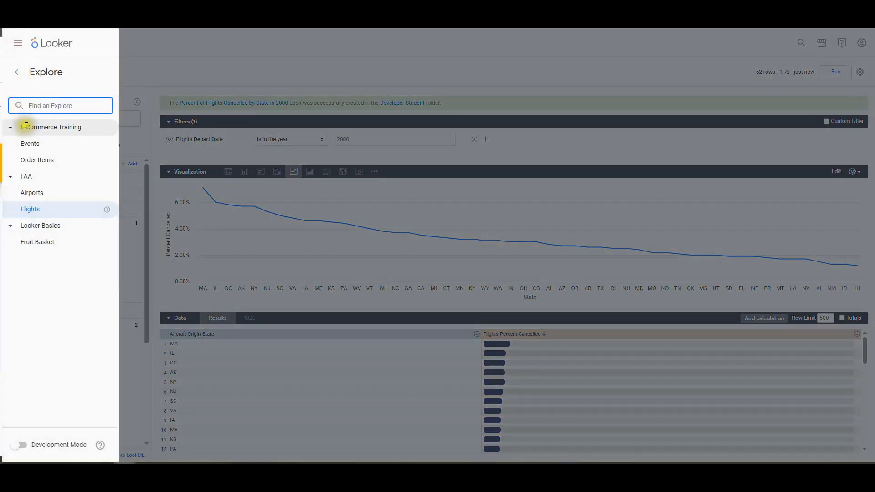
click(19, 209)
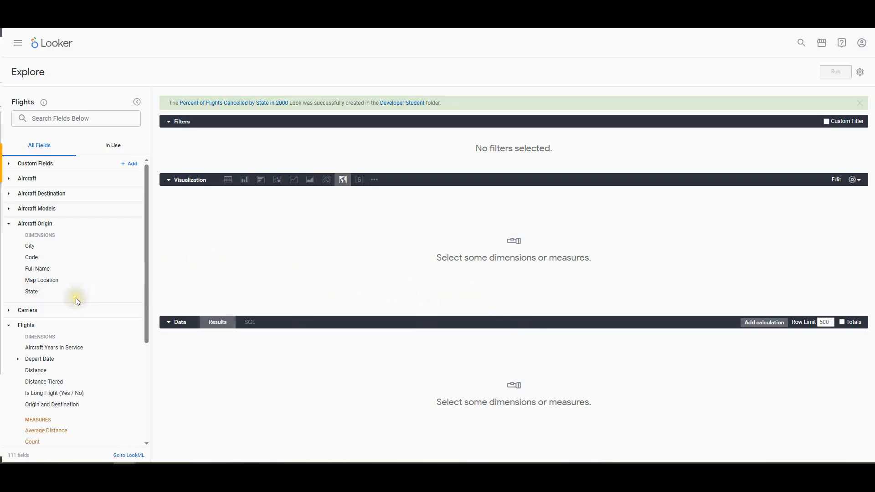
scroll(77, 415, down, 1)
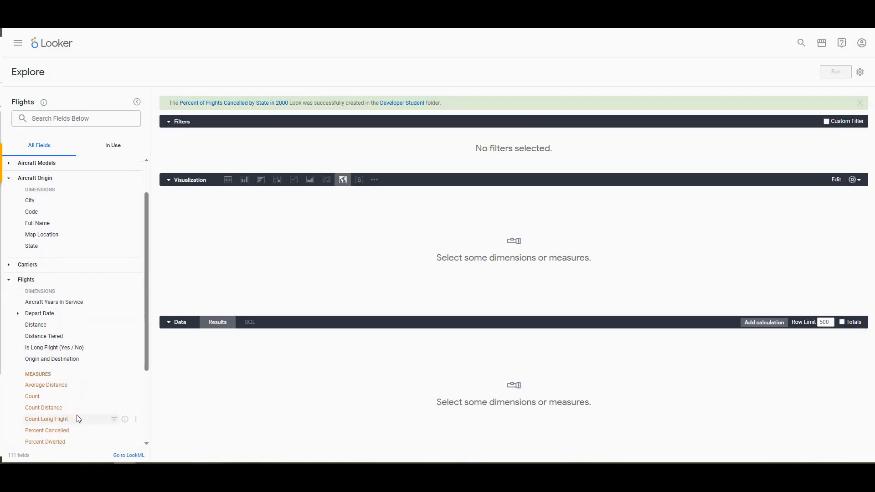
click(8, 280)
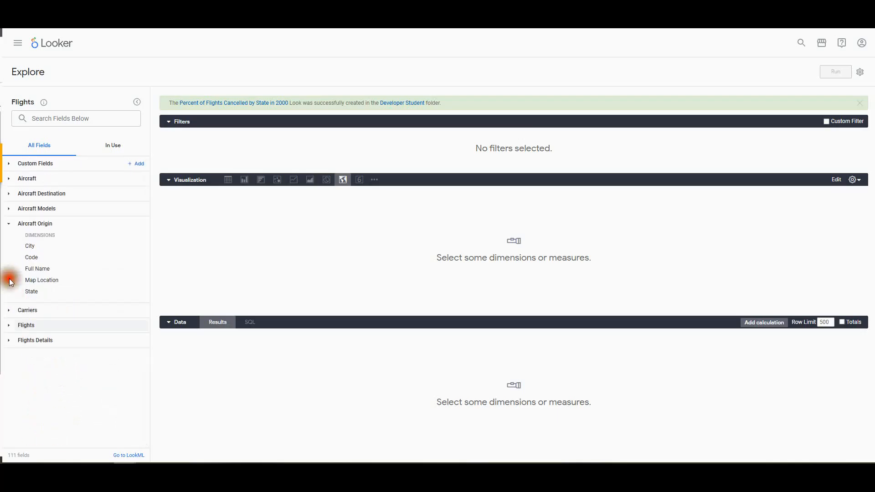
click(10, 341)
scroll(29, 396, down, 3)
click(42, 377)
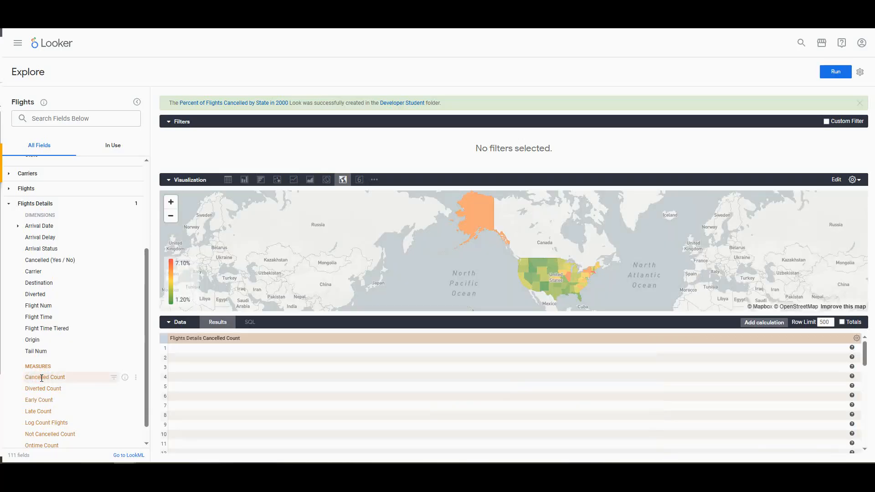
- Add the Flights Count measure and the Aircraft Origin State dimension to the cancelled-flights query
scroll(37, 255, up, 3)
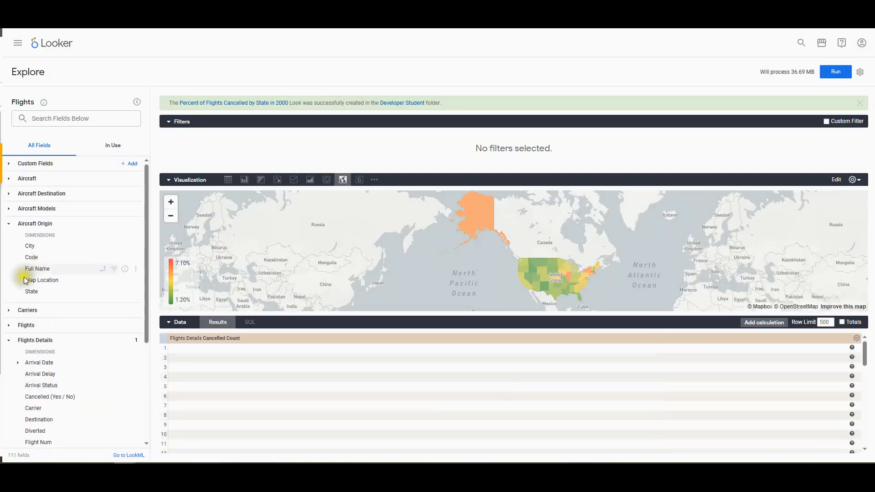
click(12, 326)
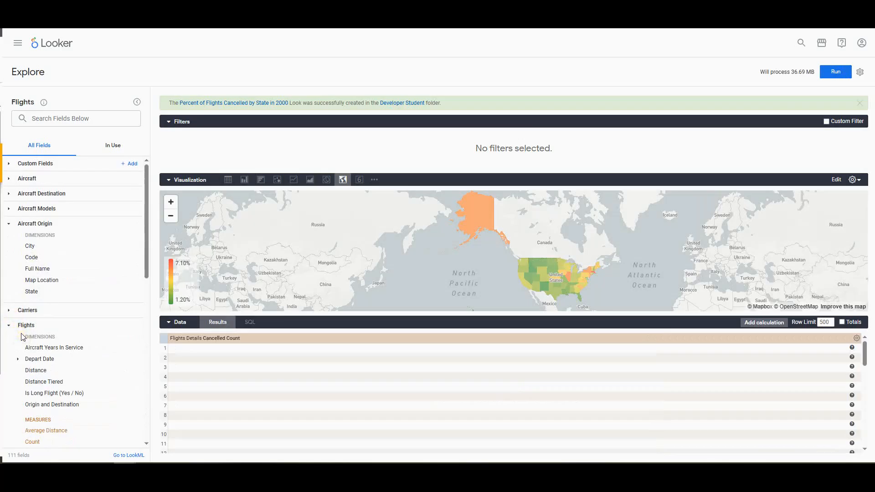
scroll(60, 364, down, 1)
click(32, 395)
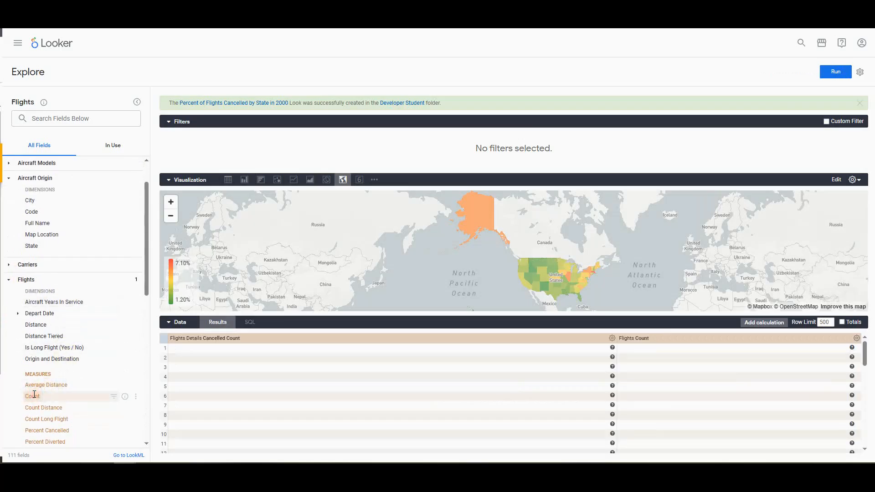
click(9, 280)
click(8, 293)
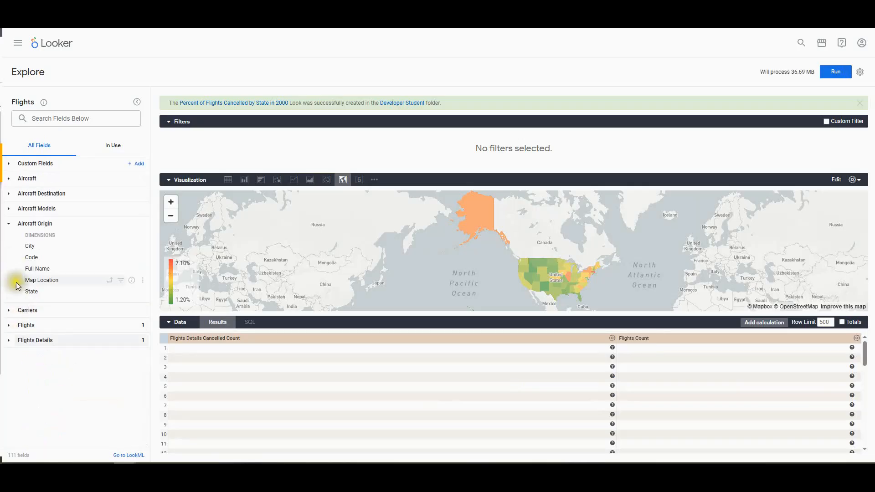
click(32, 291)
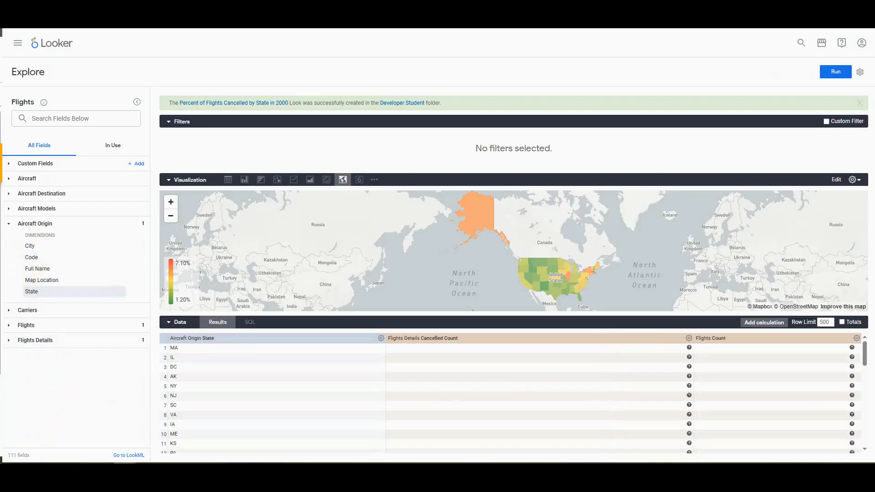
- Filter the query to Flights Depart Date in the year 2004 and run it
click(9, 223)
click(9, 253)
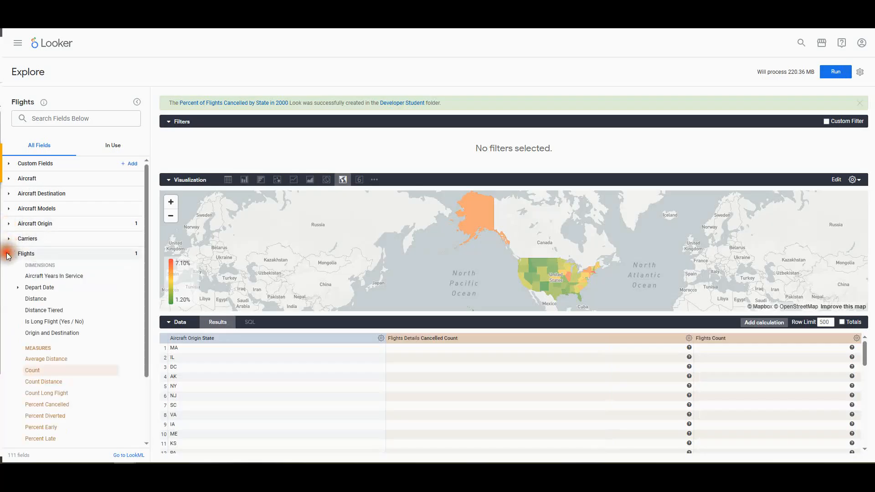
click(16, 288)
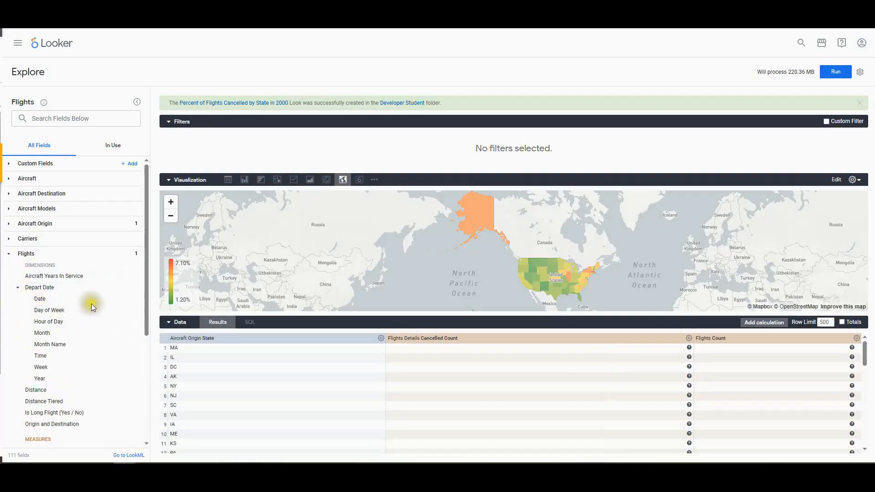
click(113, 299)
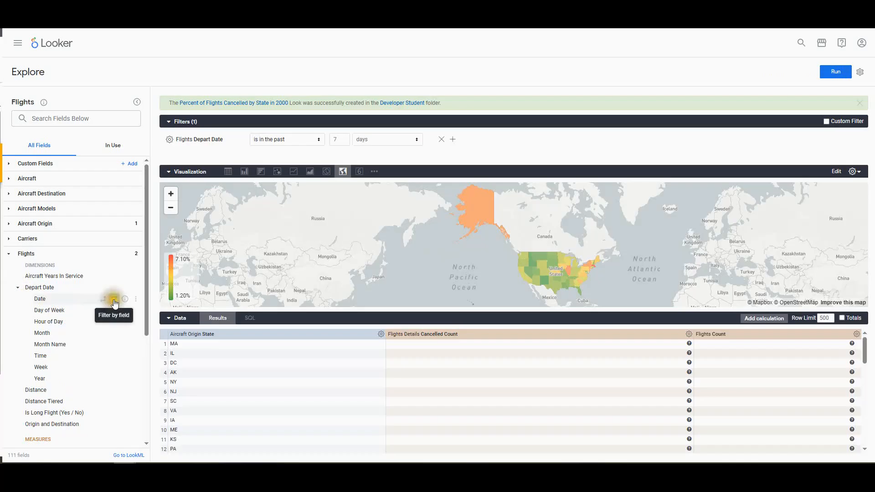
click(280, 143)
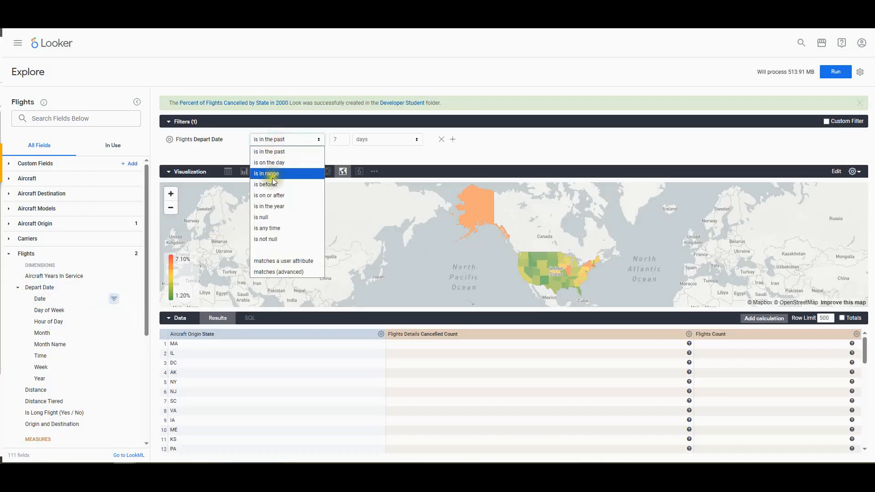
click(271, 206)
click(355, 137)
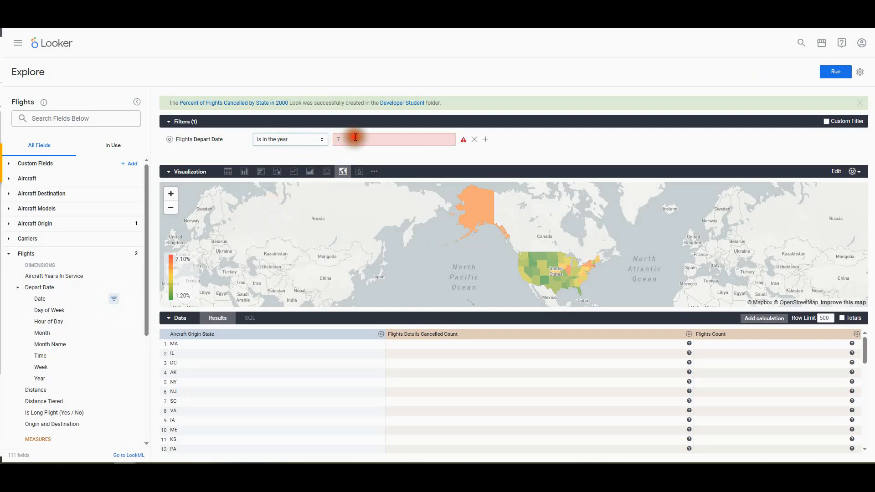
text(2)
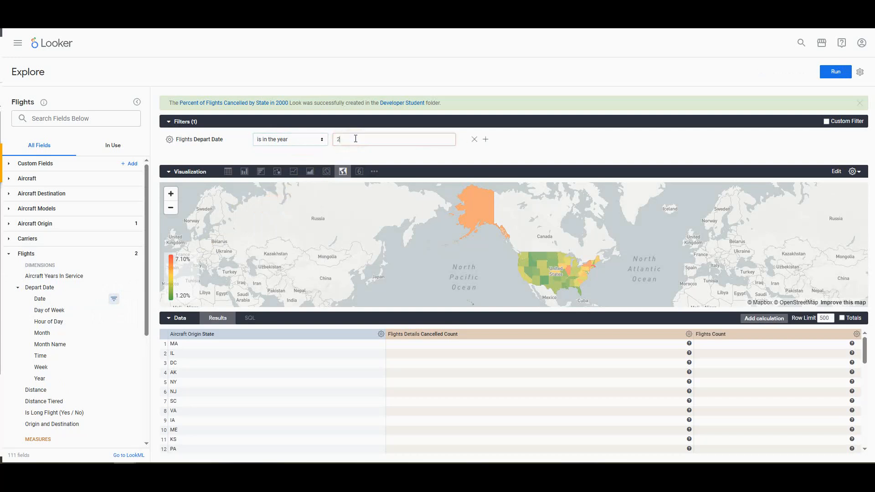
text(004)
click(835, 72)
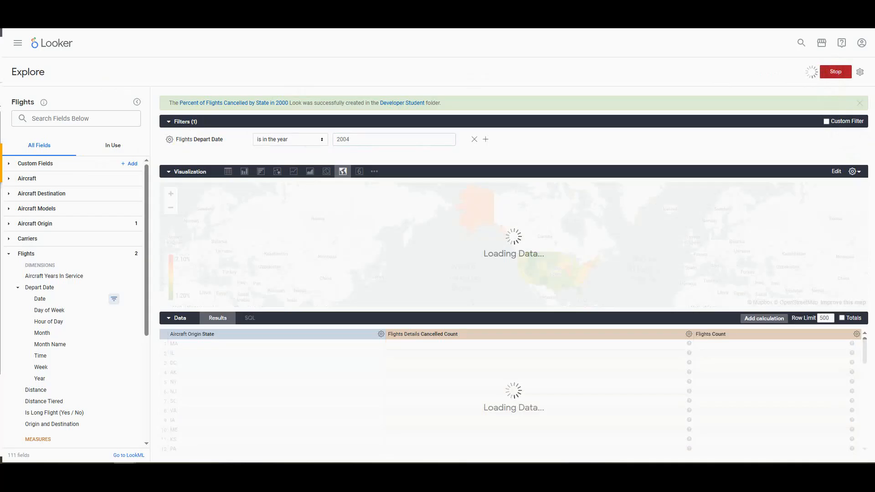
- Create a table calculation named "Percent Cancelled" with expression ${flights.cancelled_count}/${flights.count}, formatted as Percent with 0 decimals
click(129, 165)
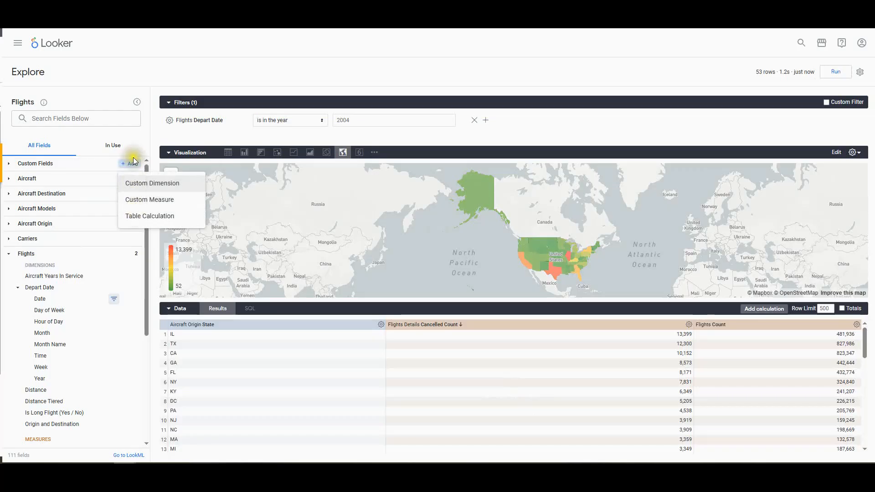
click(148, 216)
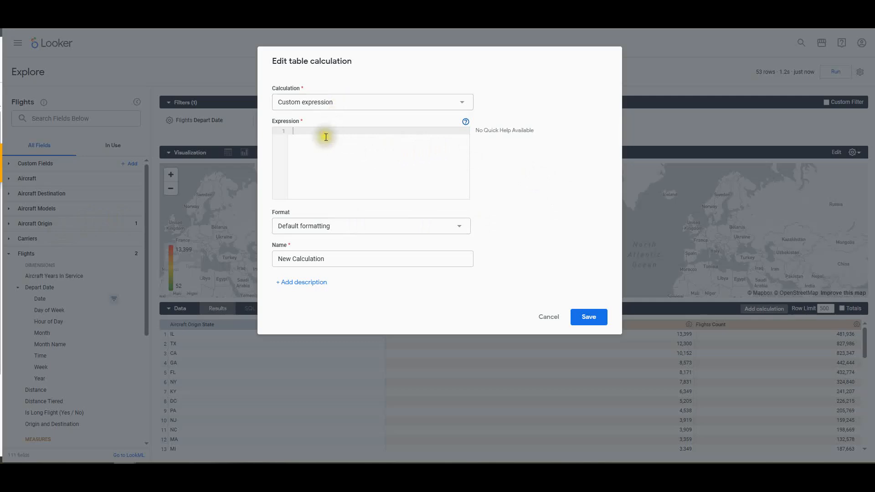
click(309, 147)
text(${flights.cancelled_count}/${flights.count})
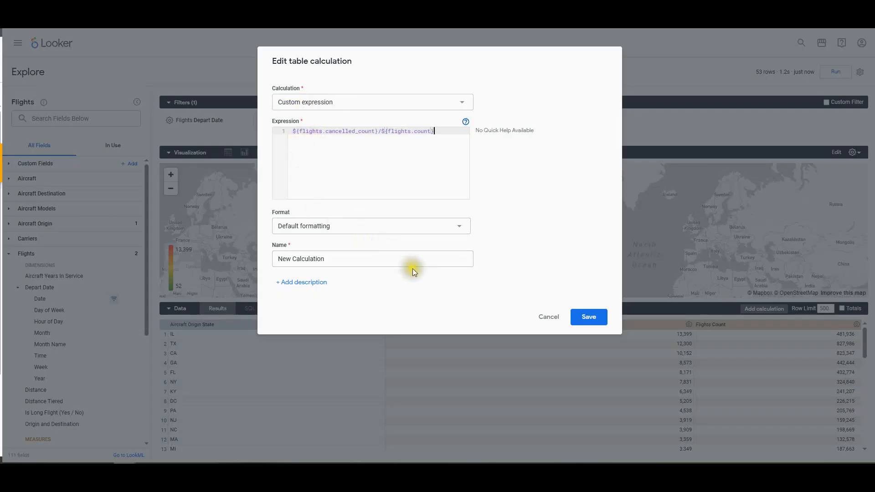
click(359, 226)
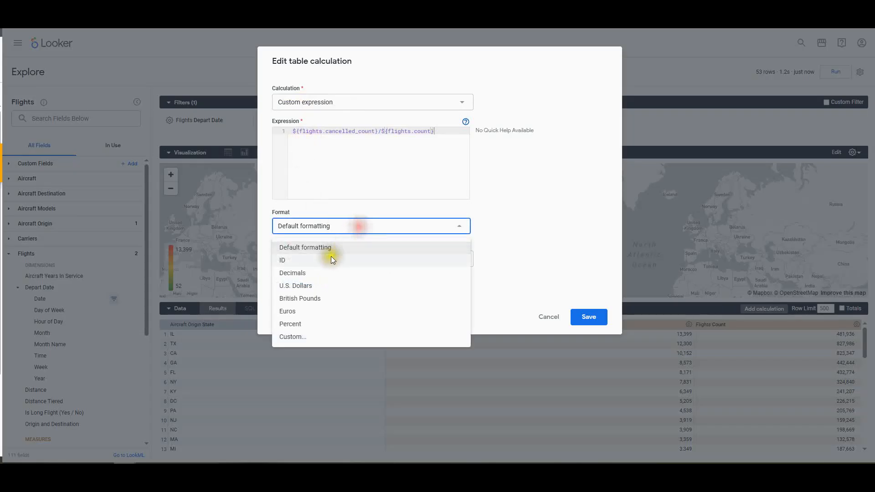
click(299, 320)
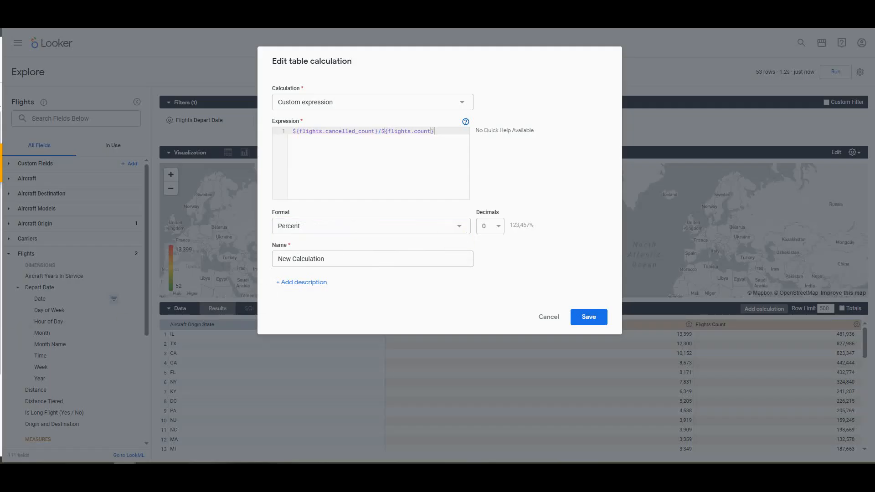
triple_click(346, 260)
text(Percent Cancelled)
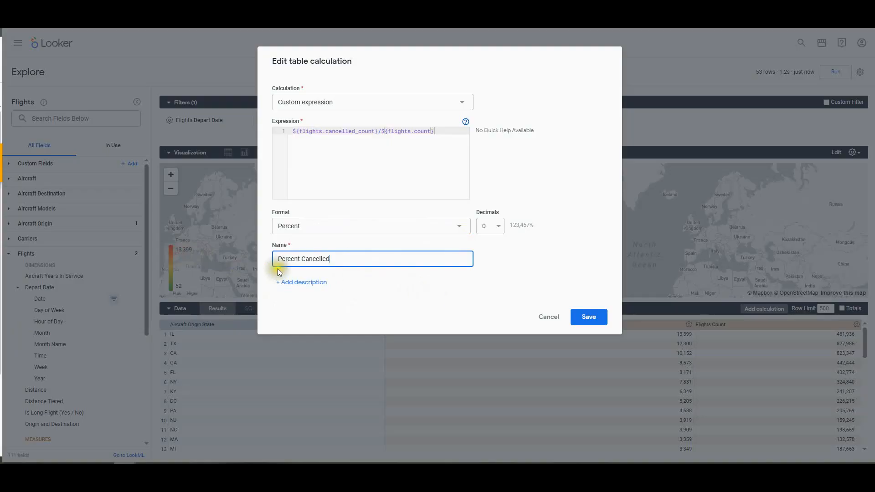
click(583, 318)
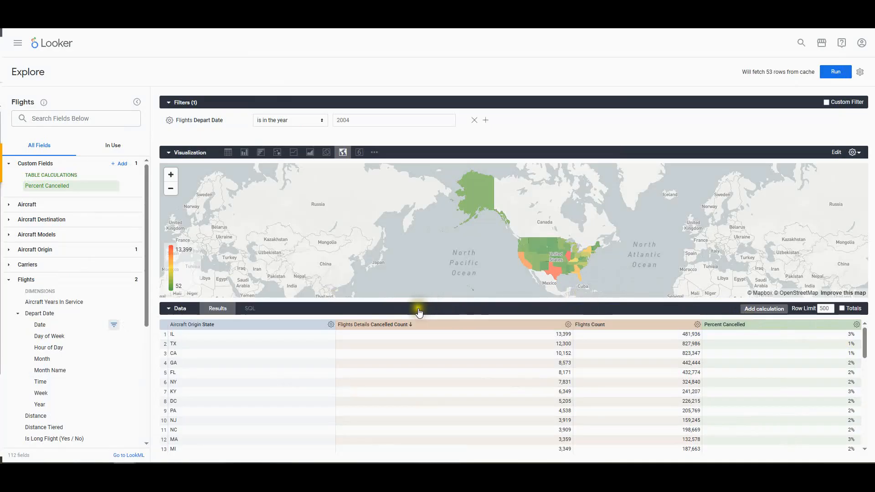
- Hide the Cancelled Count and Flights Count columns from the visualization
click(568, 325)
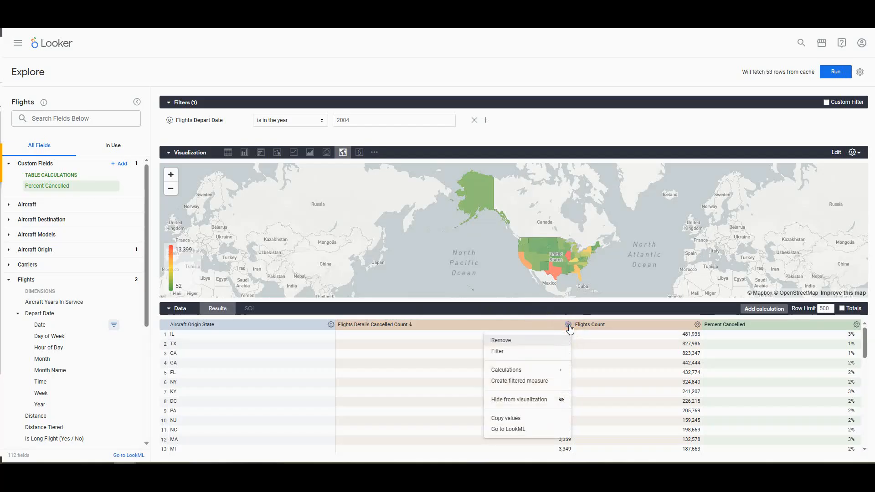
click(519, 400)
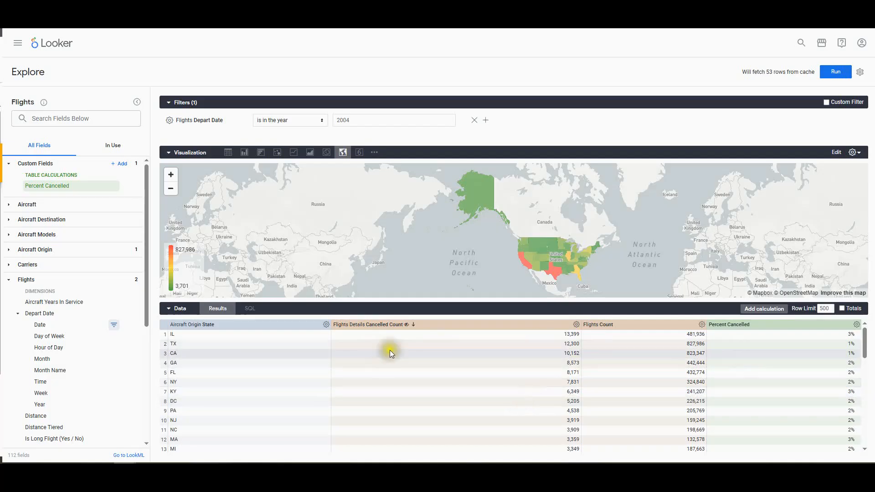
click(701, 326)
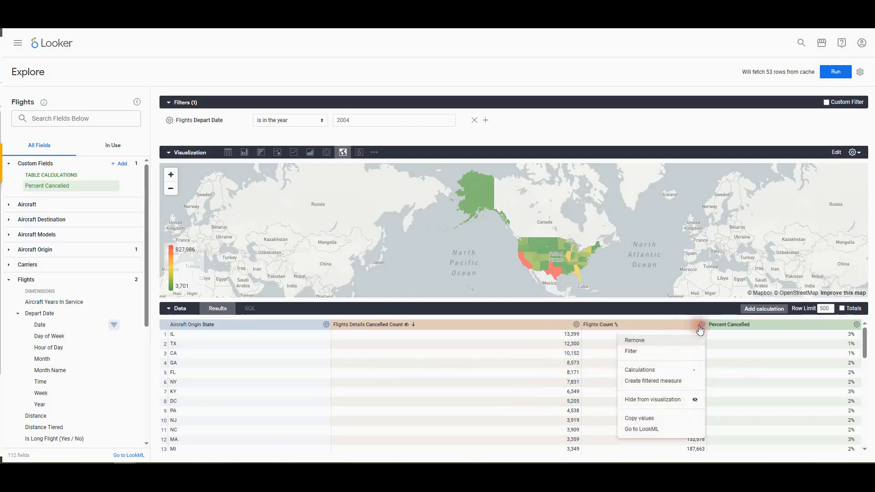
click(650, 400)
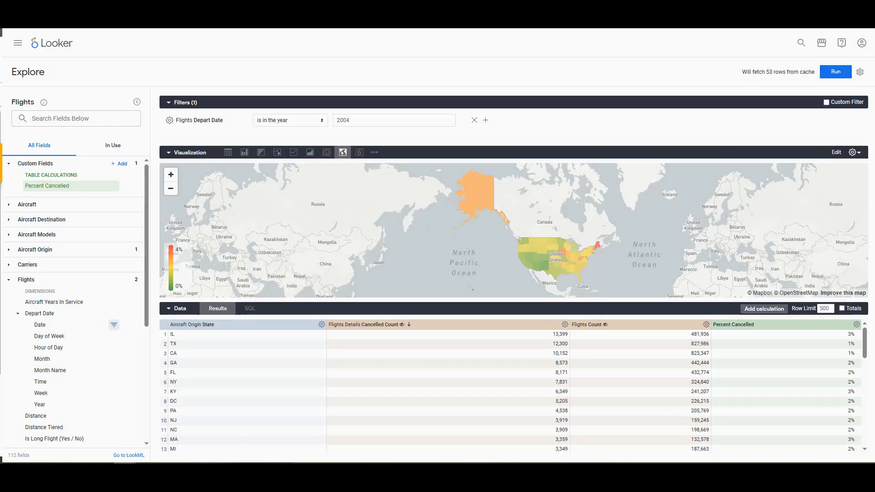
- Save the query as a Look titled "Percent of Flights Cancelled by Aircraft Origin 2004" in the Developer Student folder
click(859, 71)
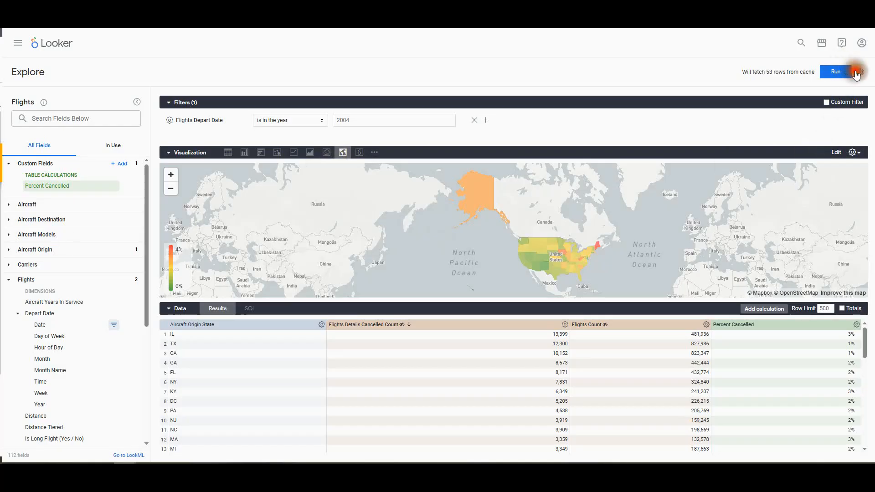
mouse_move(850, 94)
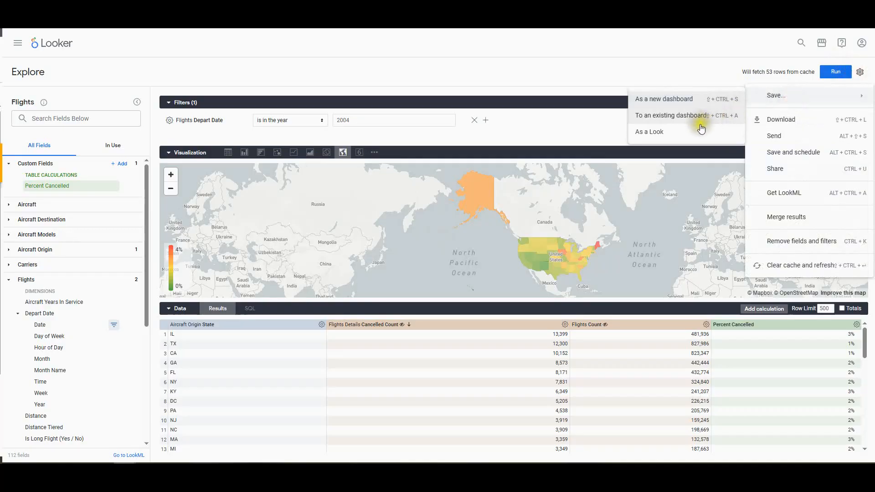
click(698, 131)
text(Percent of Flights Cancelled by Aircraft Origin 2004)
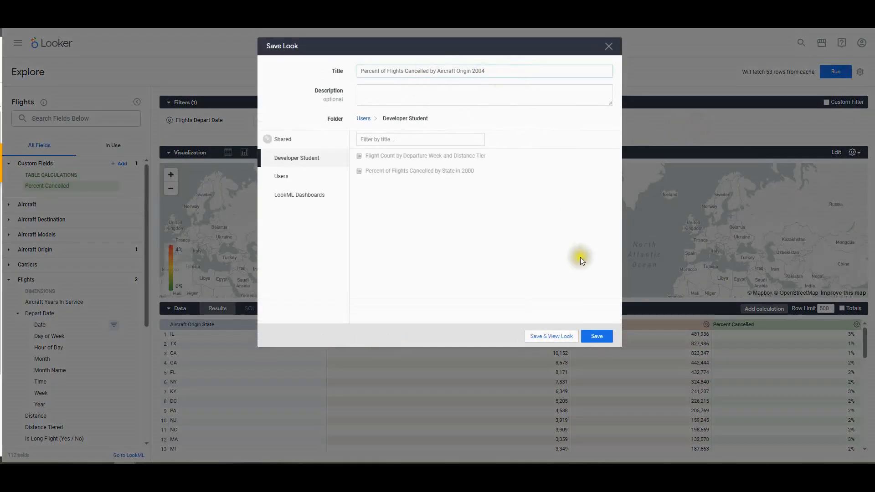
click(587, 335)
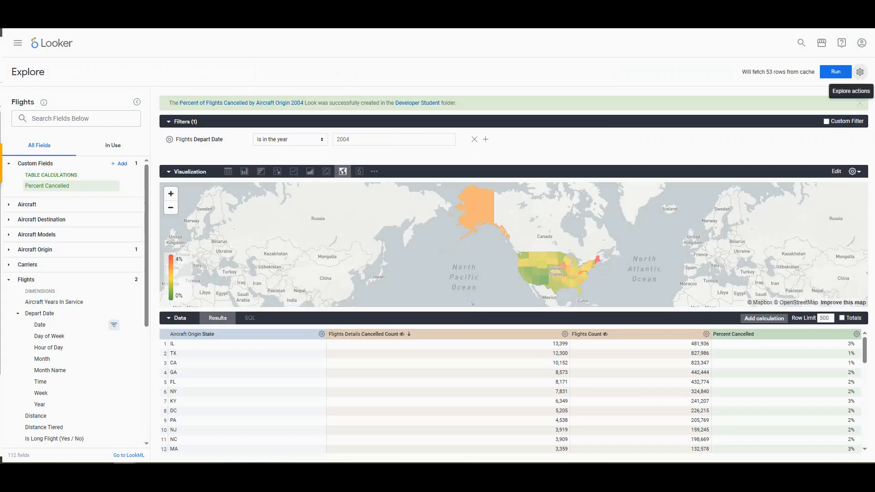
- Switch to the lab instructions, check progress on "Use table calculations to calculate simple percentages", and read on to Task 4
key(alt+Tab)
click(435, 114)
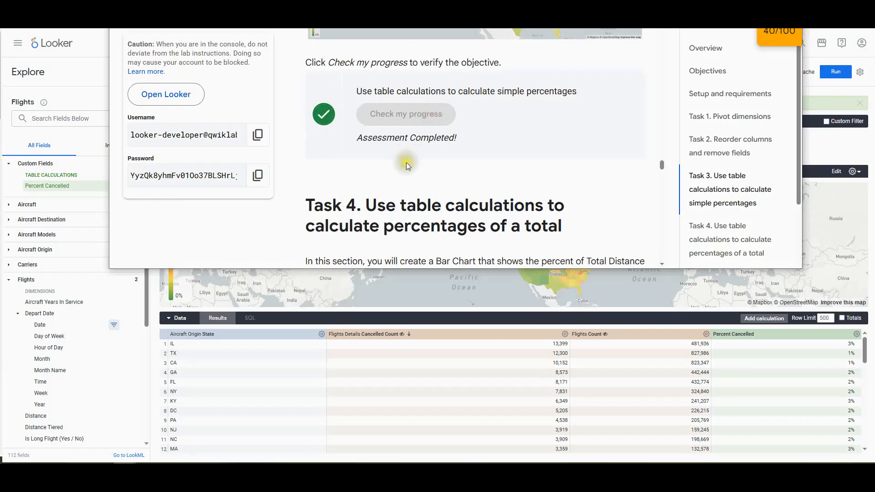
scroll(406, 162, down, 2)
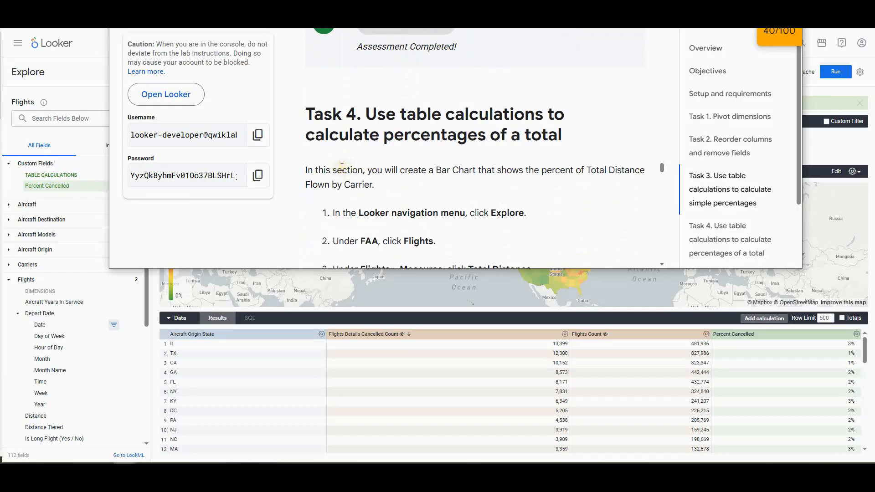
- Switch back to Looker, open a fresh FAA Flights Explore, and add the Total Distance measure from Flights
key(alt+Tab)
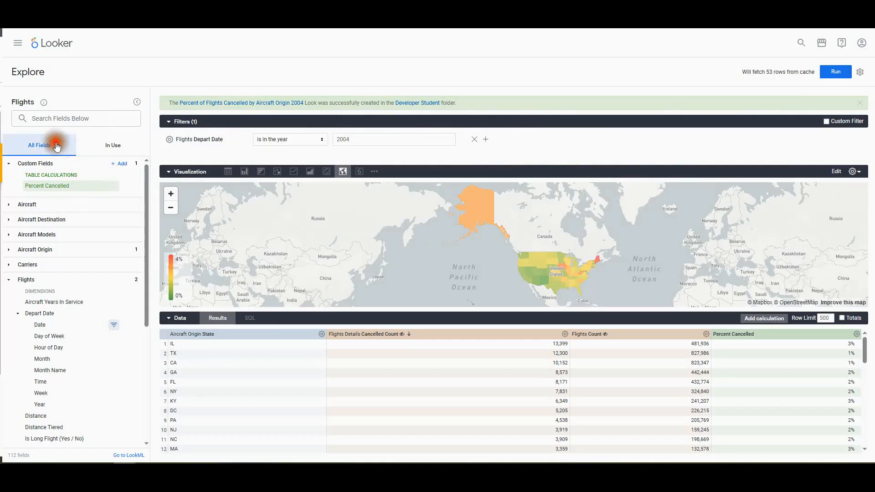
click(19, 45)
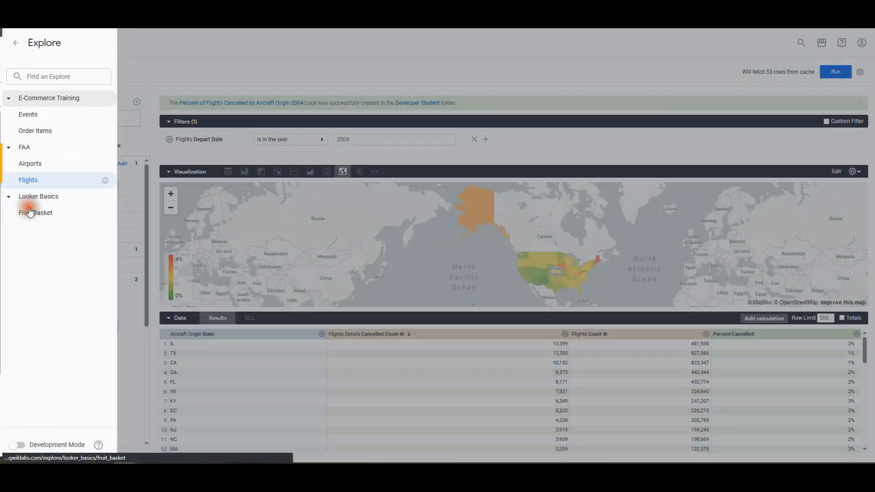
click(29, 210)
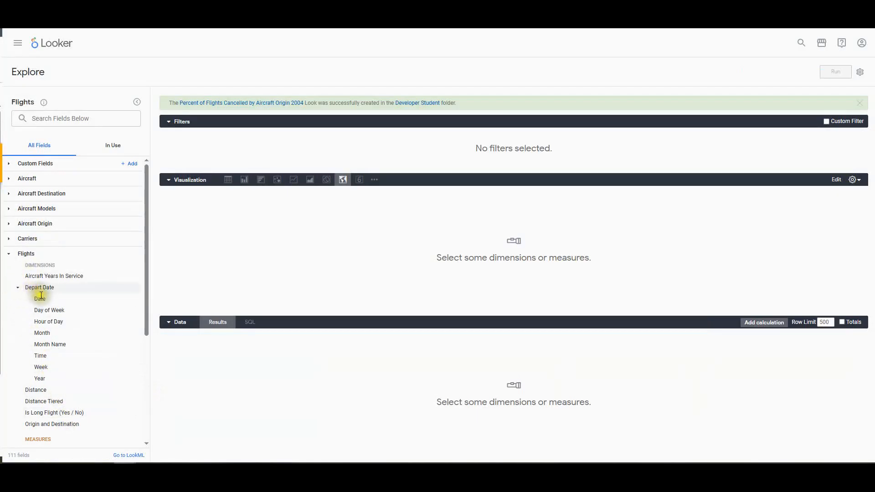
scroll(59, 378, down, 2)
scroll(58, 376, down, 3)
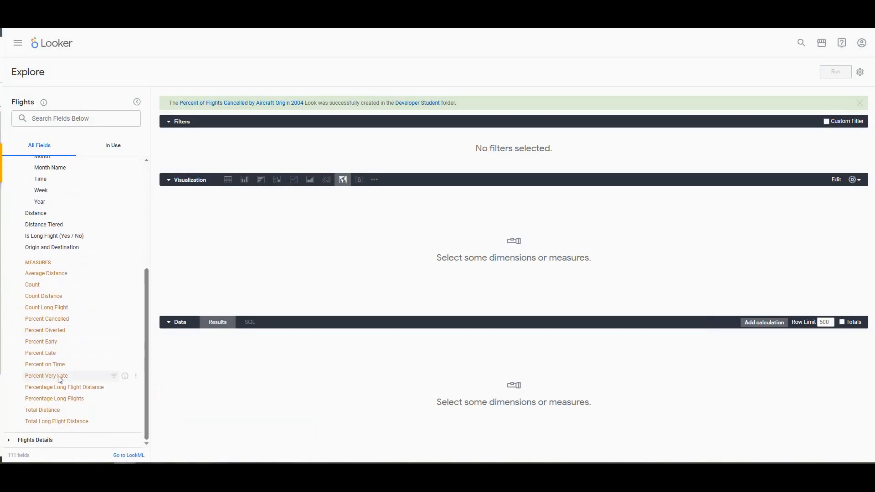
click(43, 410)
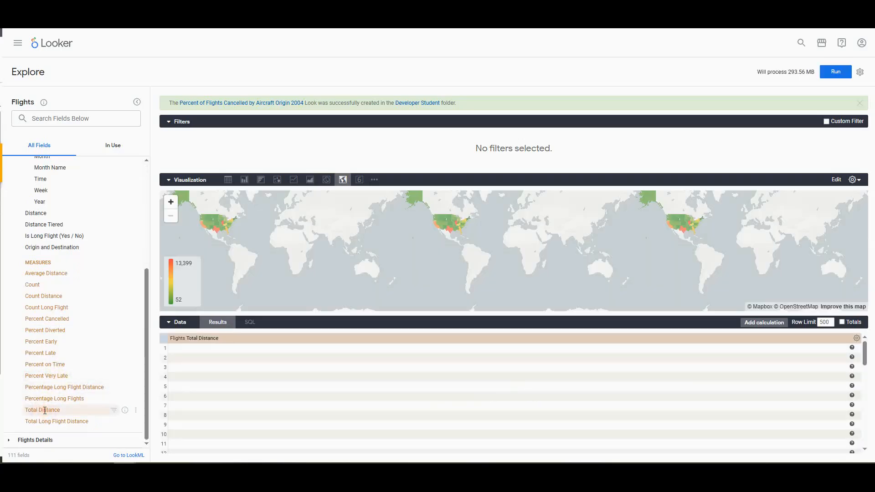
- Add the Carriers Name dimension to the total distance query and enable totals for the results
click(40, 319)
scroll(108, 272, up, 3)
scroll(108, 272, up, 5)
click(10, 251)
click(11, 241)
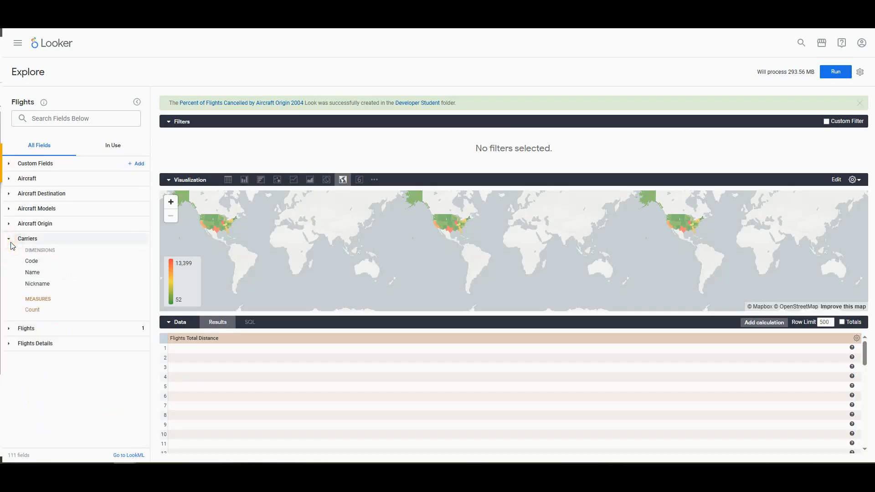
click(33, 272)
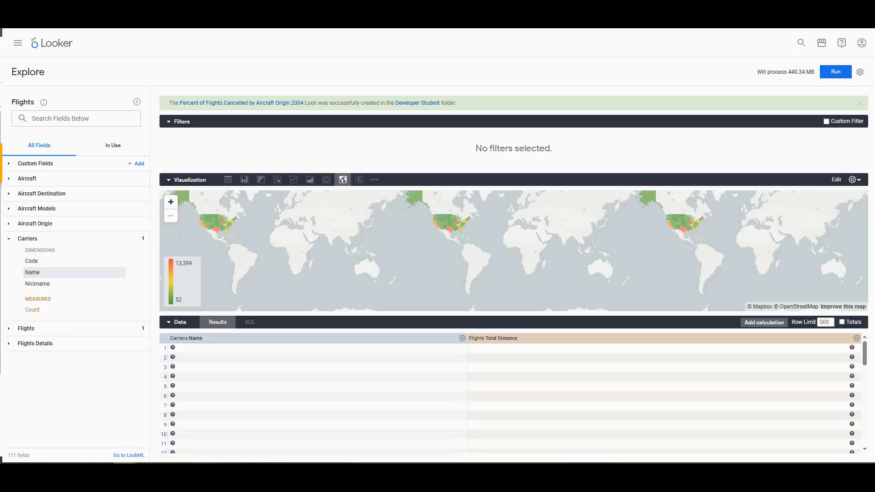
click(843, 323)
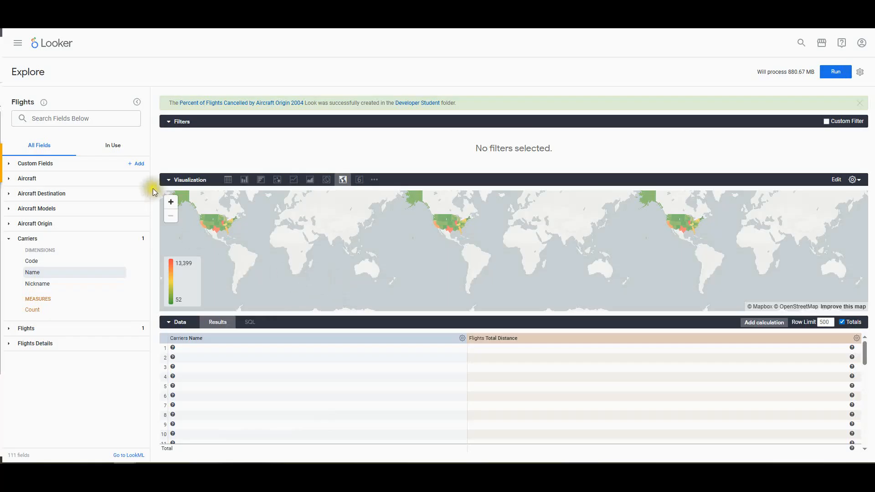
- Add a custom table calculation with expression ${flights.total_distance}/${flights.total_distance:total}, formatted as Percent with 0 decimals, keeping the default name
click(137, 164)
click(146, 216)
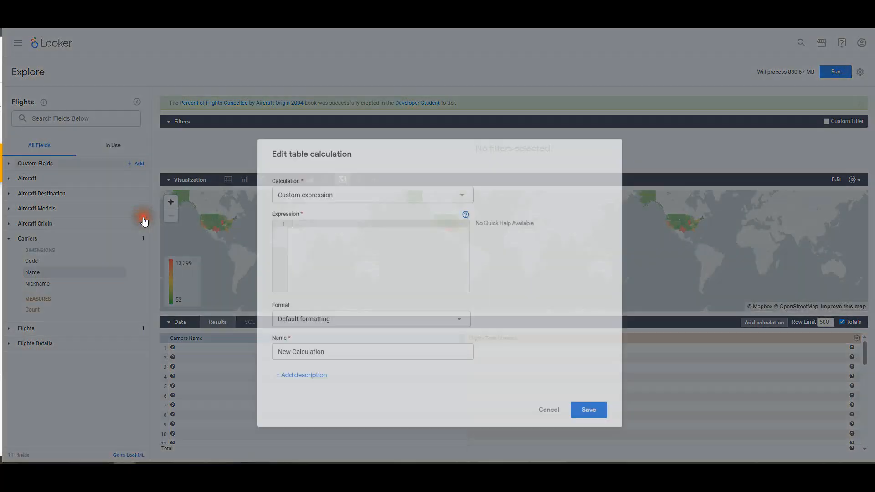
click(360, 163)
text(${flights.total_distance}/${flights.total_distance:total})
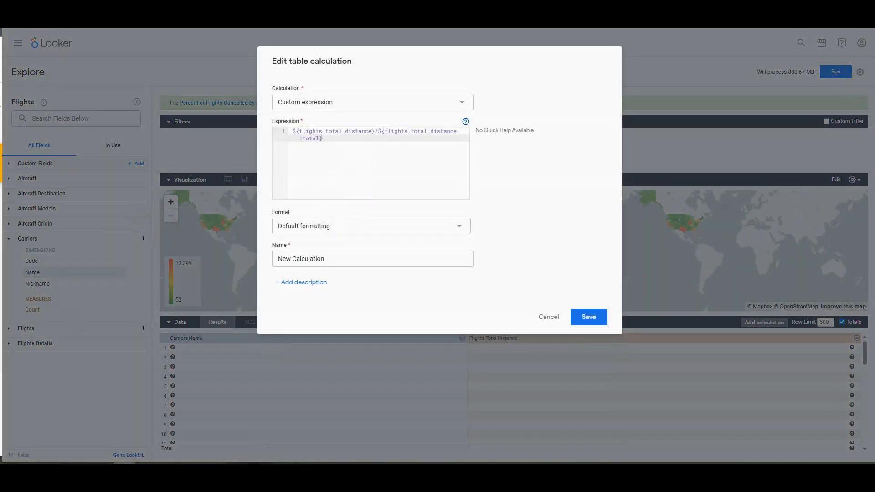
click(331, 228)
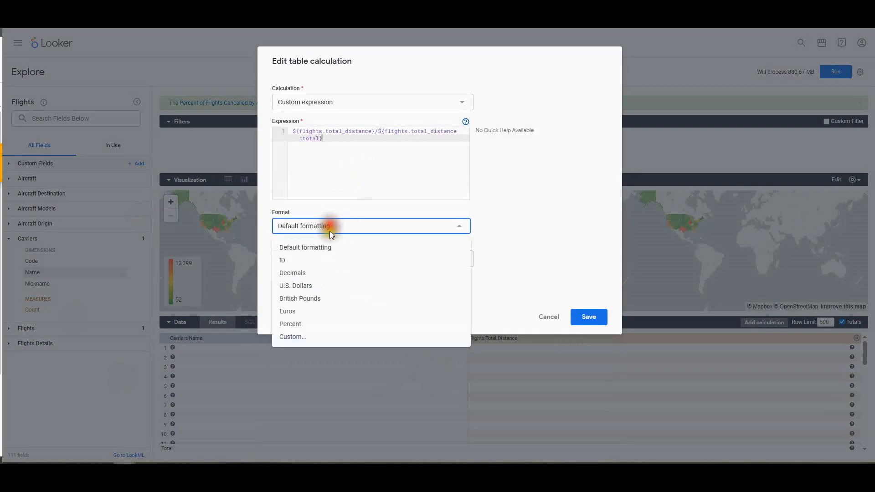
click(306, 323)
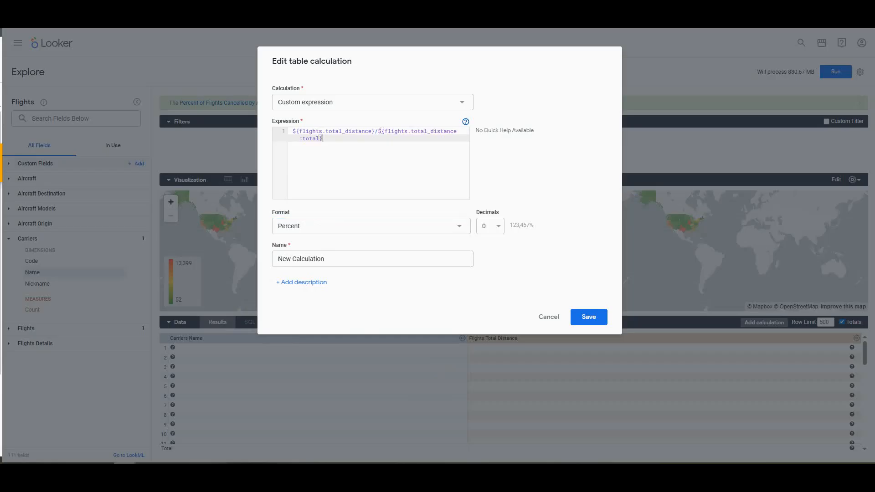
click(591, 317)
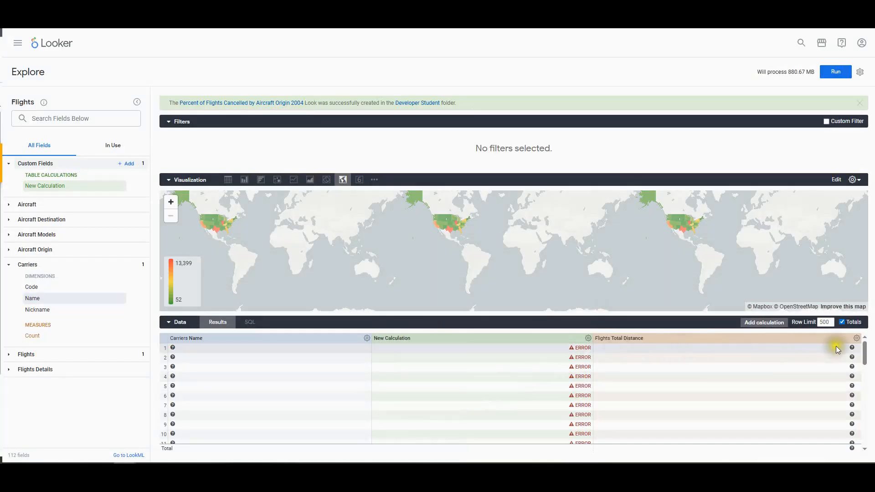
- Hide Total Distance from the visualization and run the query as a bar chart
click(856, 337)
click(799, 414)
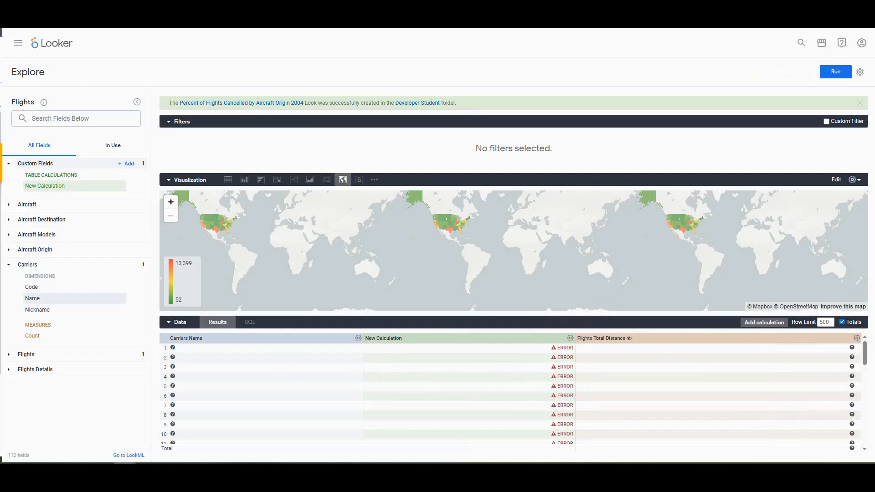
click(834, 72)
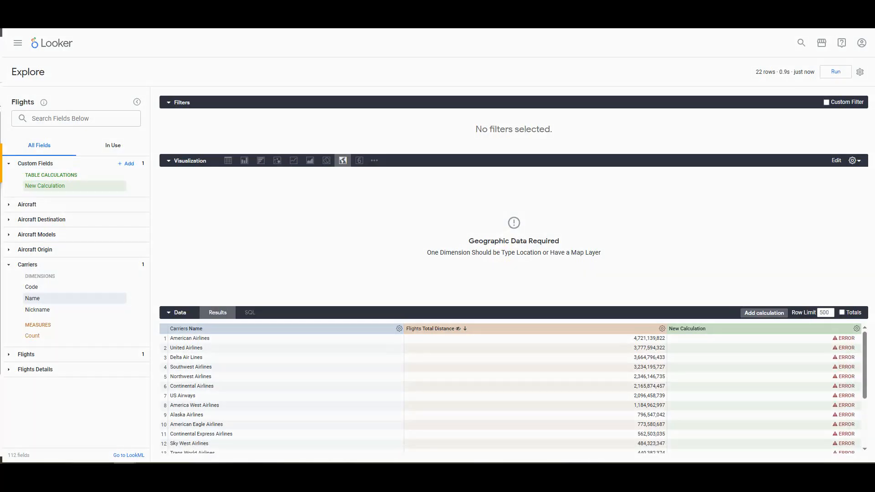
click(260, 160)
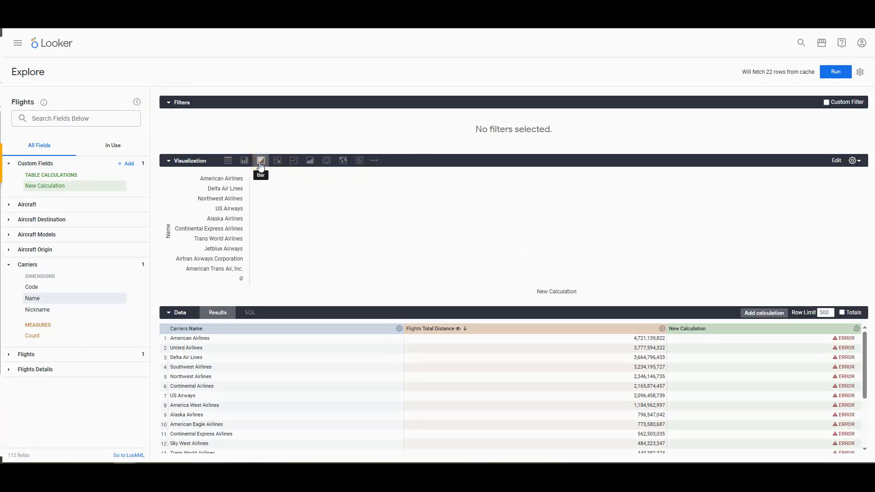
click(837, 73)
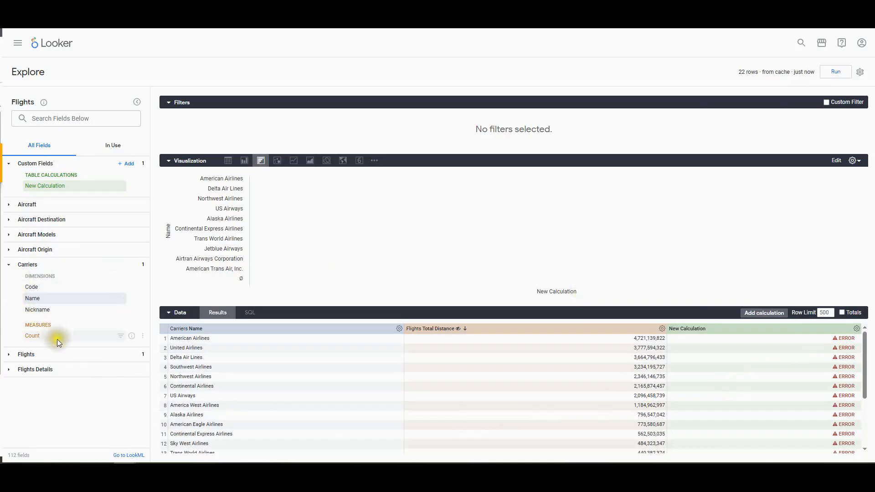
- Open the table calculation for editing, inspect the error in its expression, and close it without changes
click(141, 187)
click(155, 200)
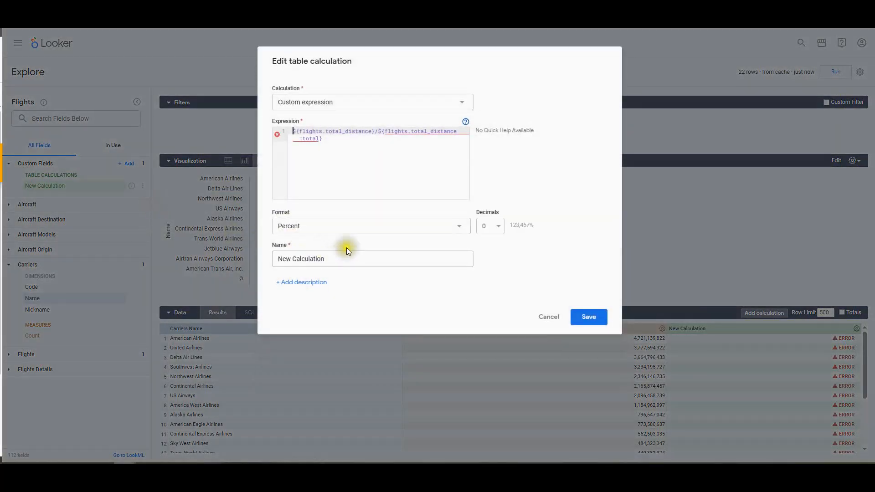
click(390, 138)
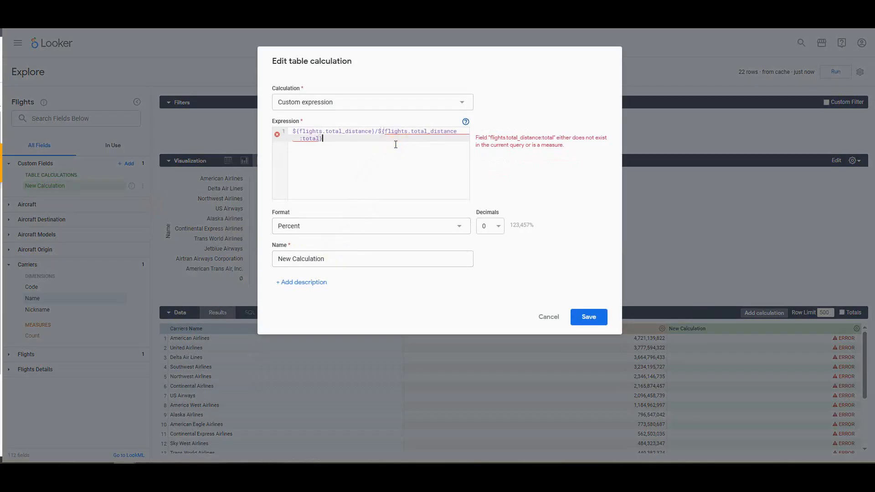
click(549, 319)
- Show the Total Distance measure in the visualization again and rerun the query
click(661, 329)
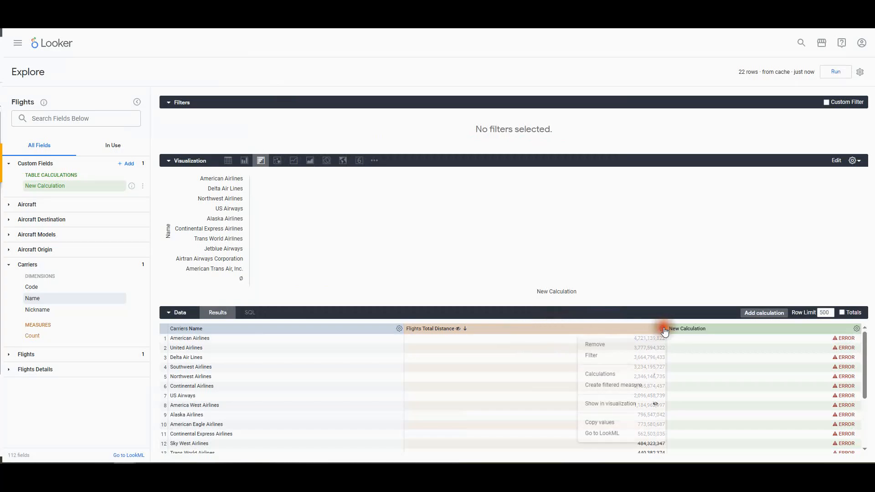
click(623, 404)
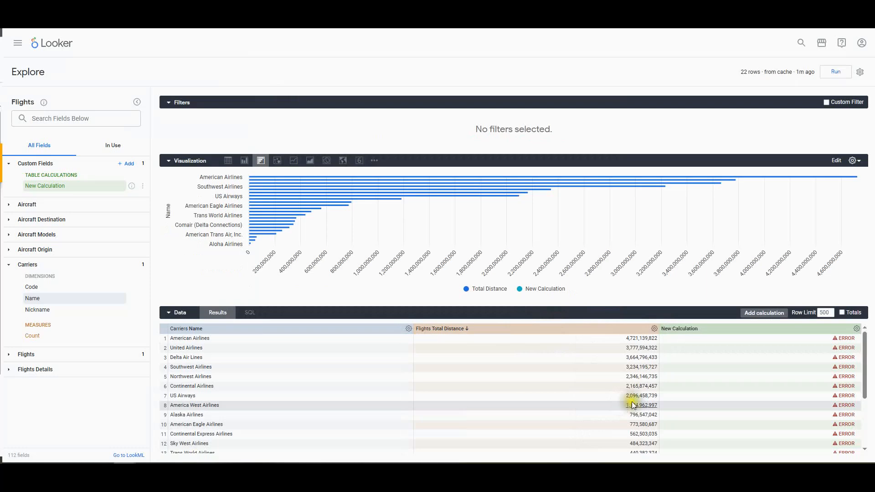
click(835, 72)
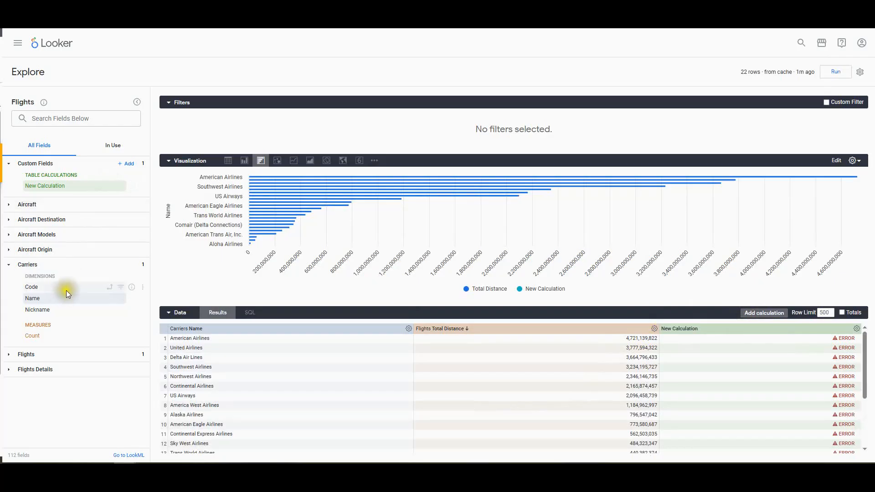
- Reopen the table calculation, check its expression and Percent format, and leave the dialog
click(143, 186)
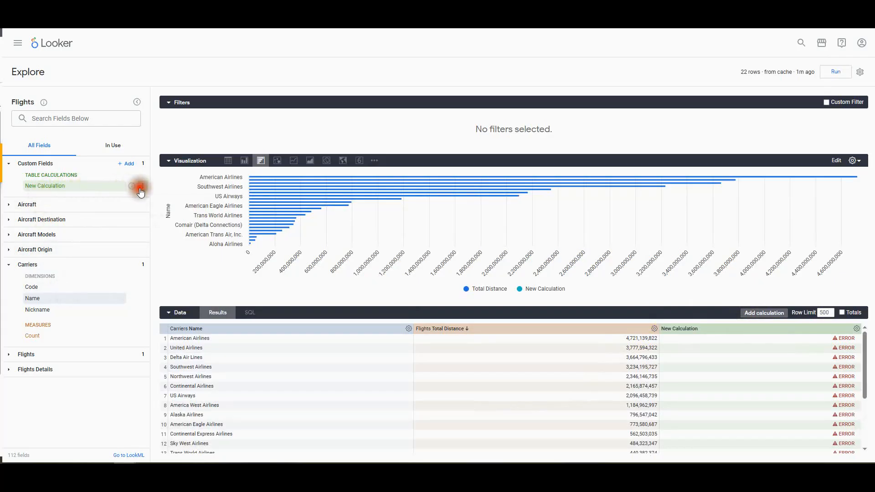
click(153, 206)
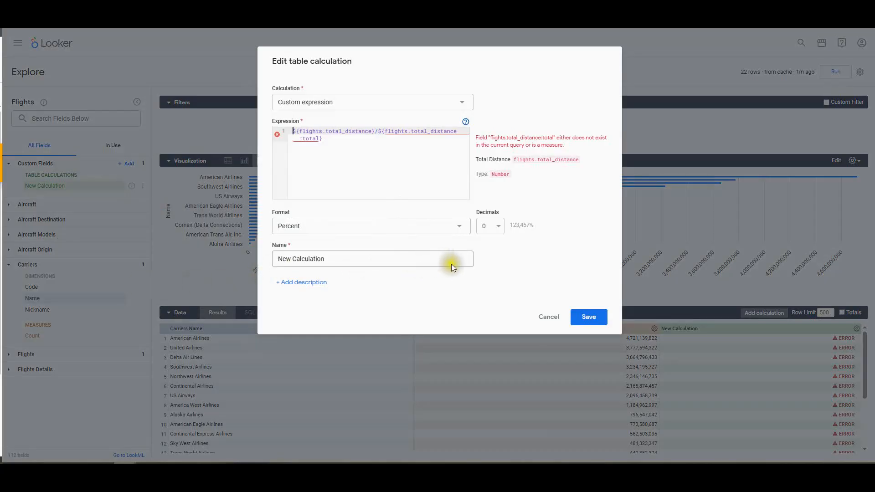
click(579, 321)
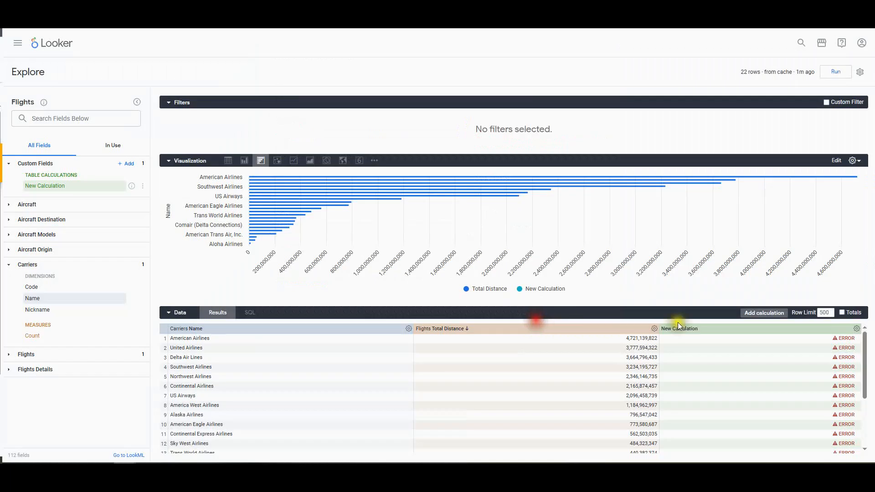
- Enable totals and rerun the query, and hide Total Distance from the visualization
click(845, 313)
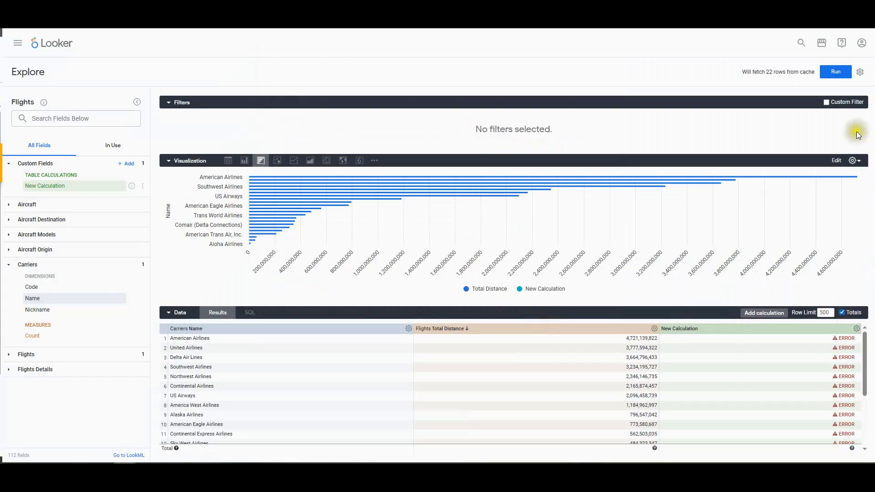
click(836, 72)
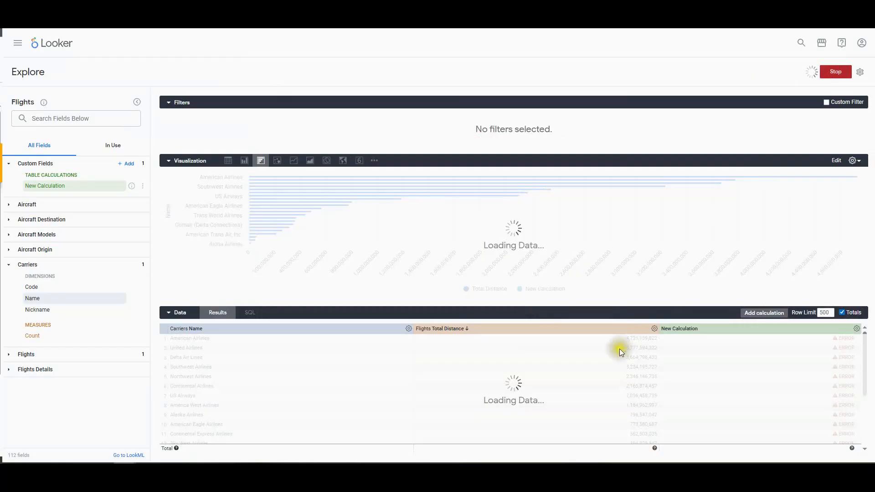
click(654, 328)
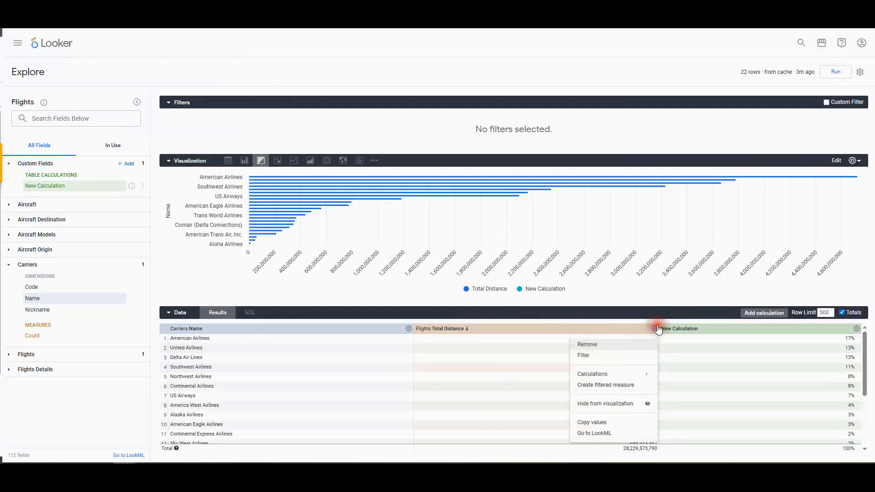
click(616, 404)
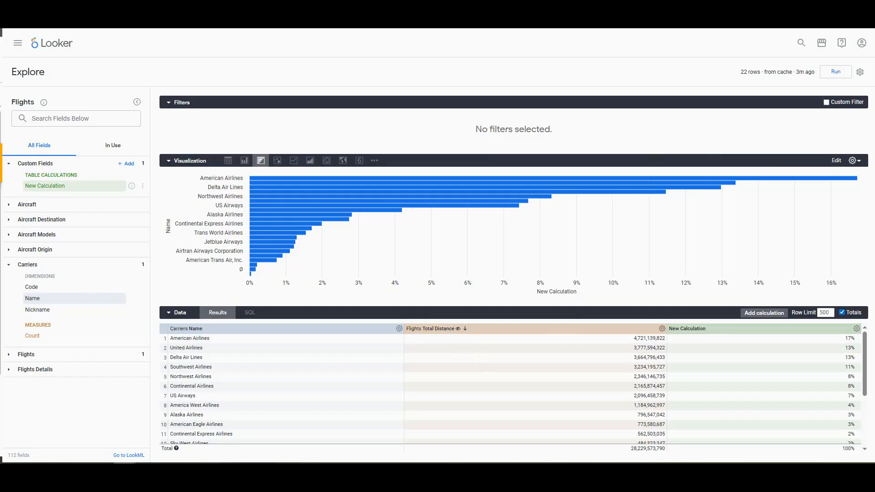
- Save the query as a Look titled "Percent of Total Distance Flown by Carrier" in the Developer Student folder
click(860, 71)
mouse_move(800, 97)
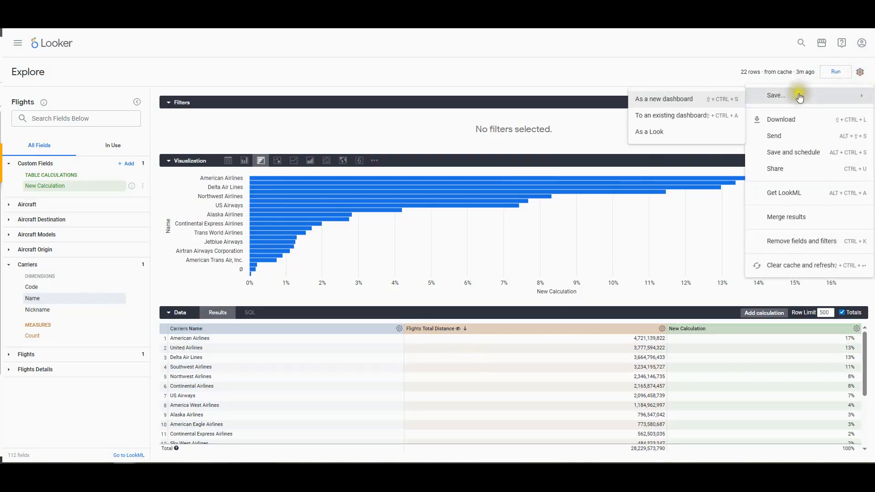
click(682, 132)
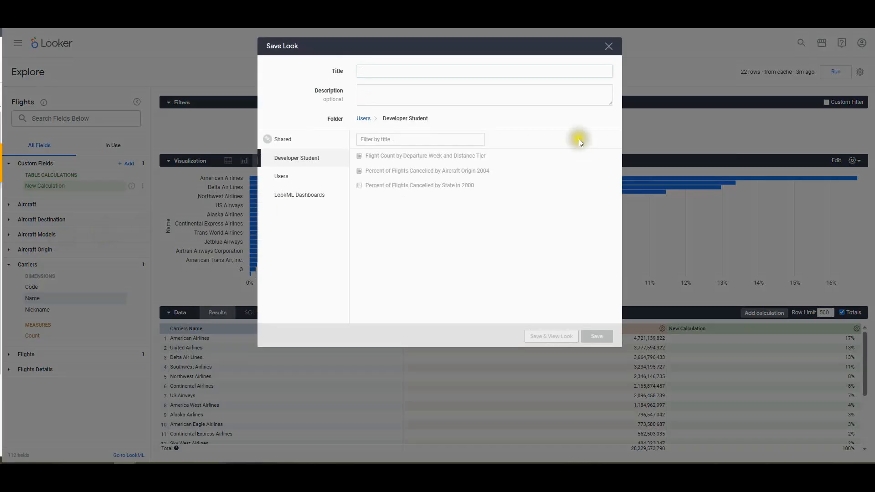
text(Percent of Total Distance Flown by Carrier)
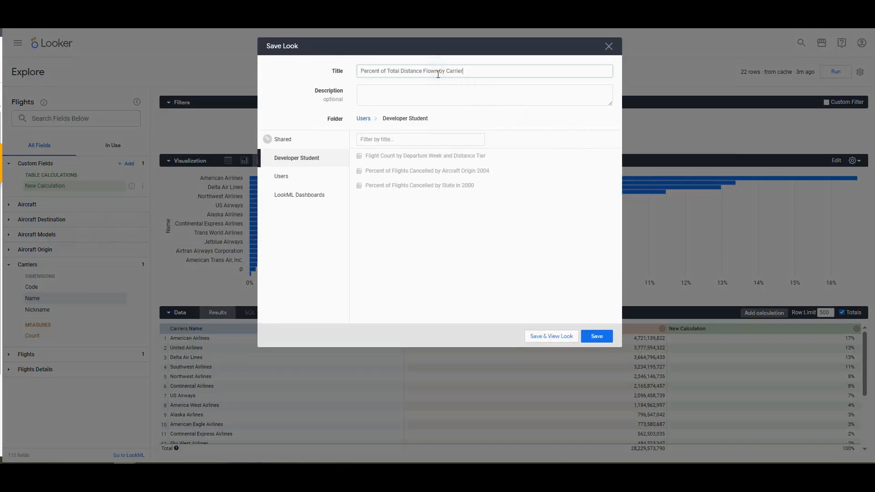
click(597, 337)
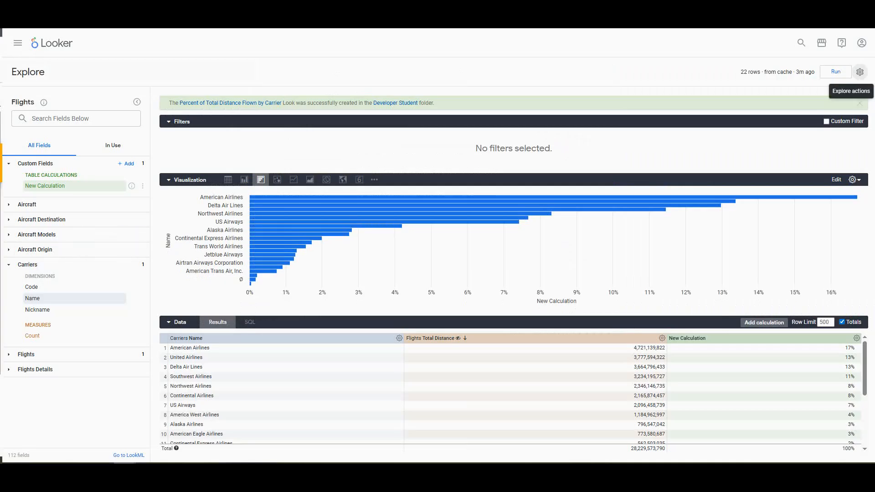
- Switch to the lab instructions, check progress on "Use table calculations to calculate percentages of a total", and read on to Task 5
key(alt+Tab)
scroll(538, 126, down, 3)
click(313, 145)
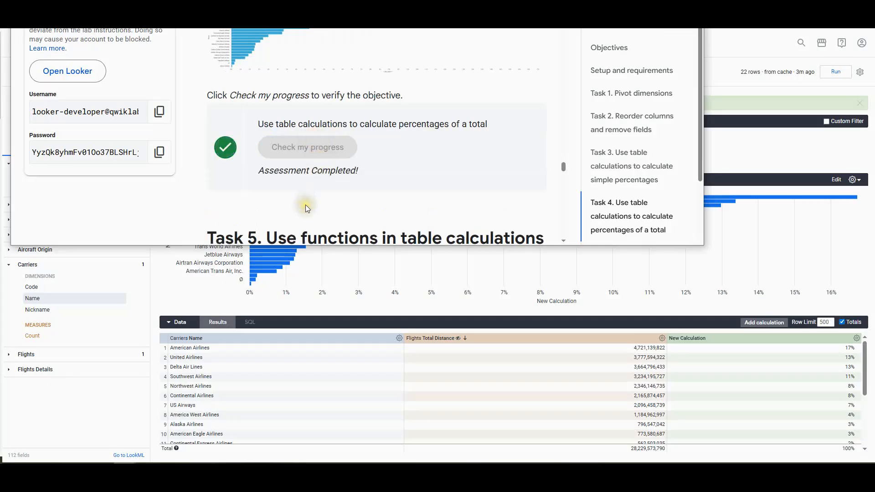
scroll(306, 206, down, 3)
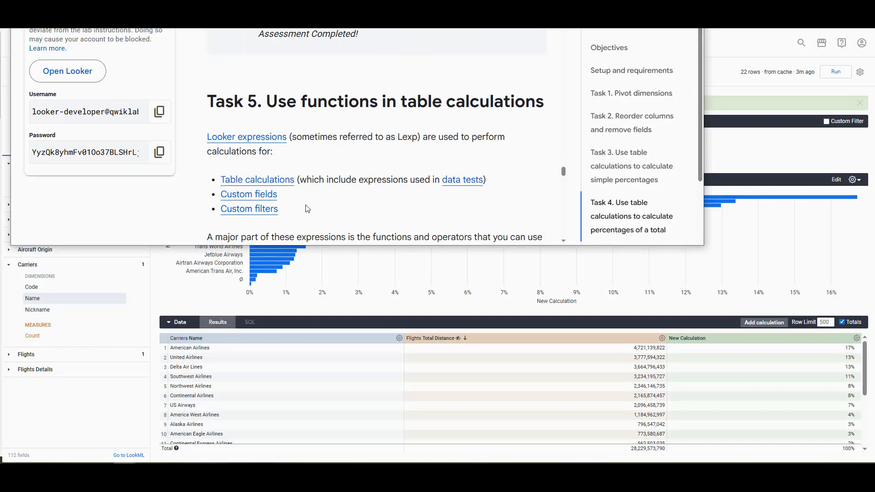
click(6, 130)
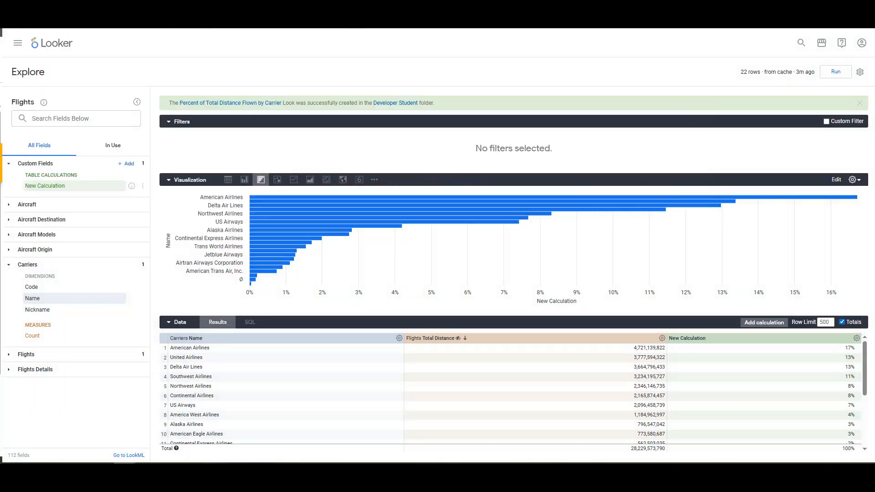
- Open a fresh FAA Flights Explore in Looker and add only the Count measure from Flights
click(17, 46)
click(29, 211)
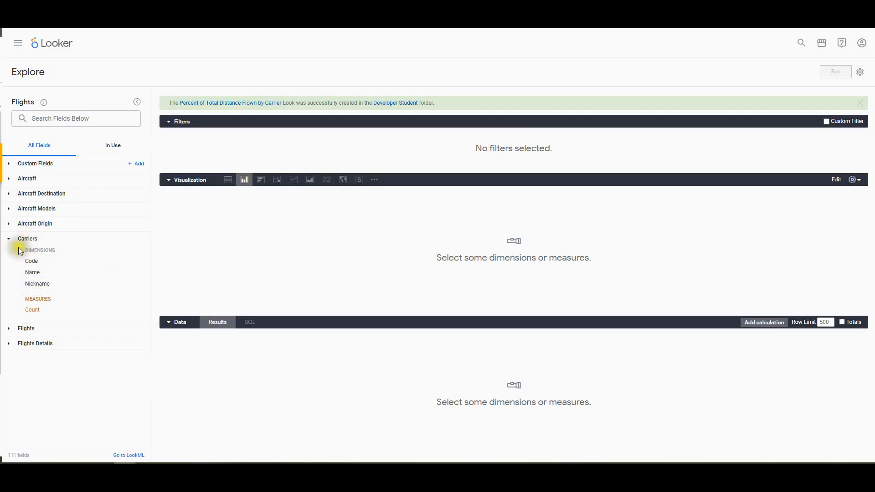
click(9, 238)
click(8, 254)
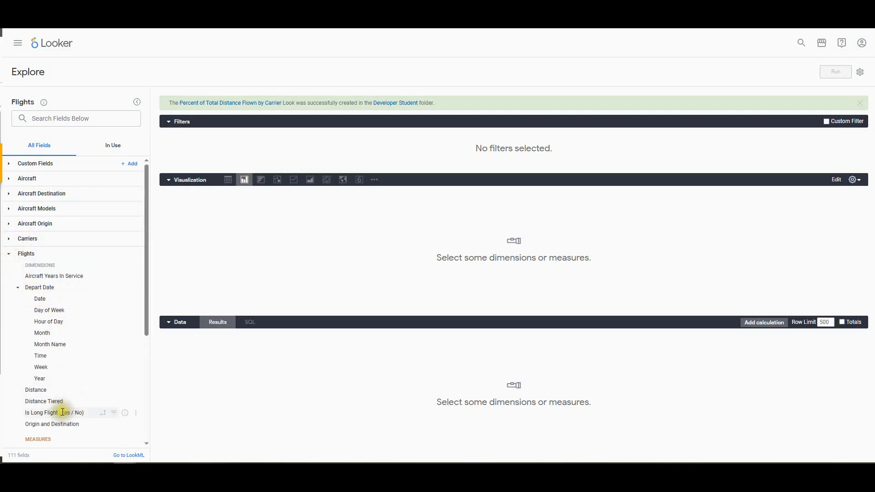
scroll(50, 431, down, 3)
click(47, 335)
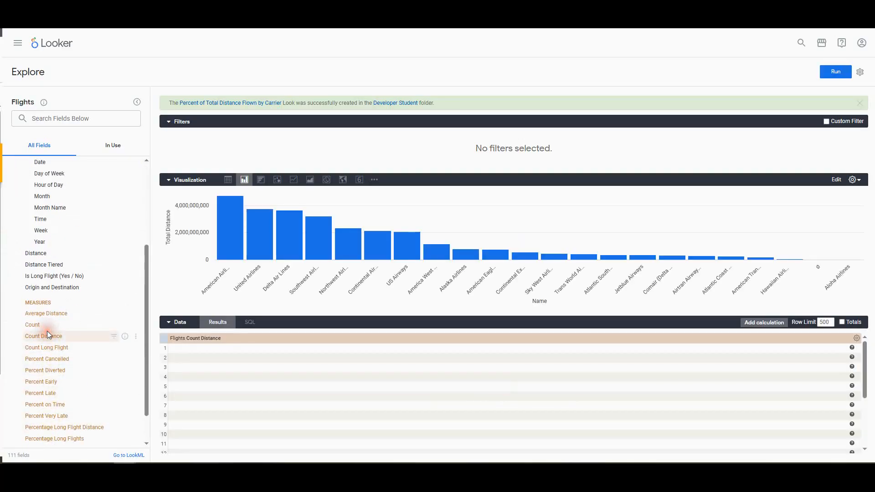
click(45, 325)
click(47, 336)
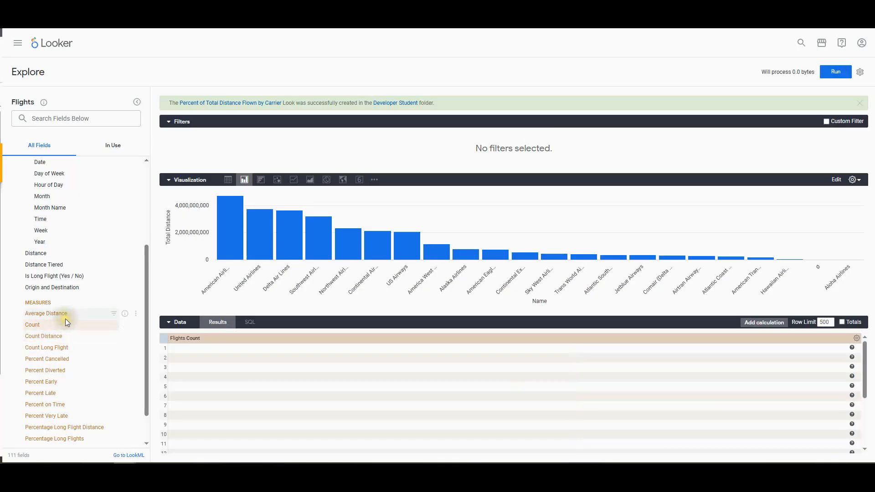
- Add the Distance Tiered dimension to the flight count query and pivot it by Depart Date Year
scroll(61, 310, up, 2)
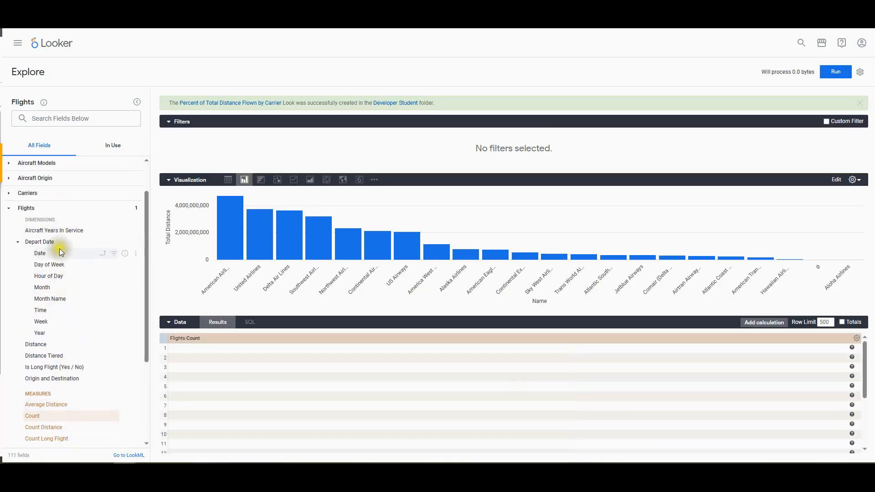
click(40, 356)
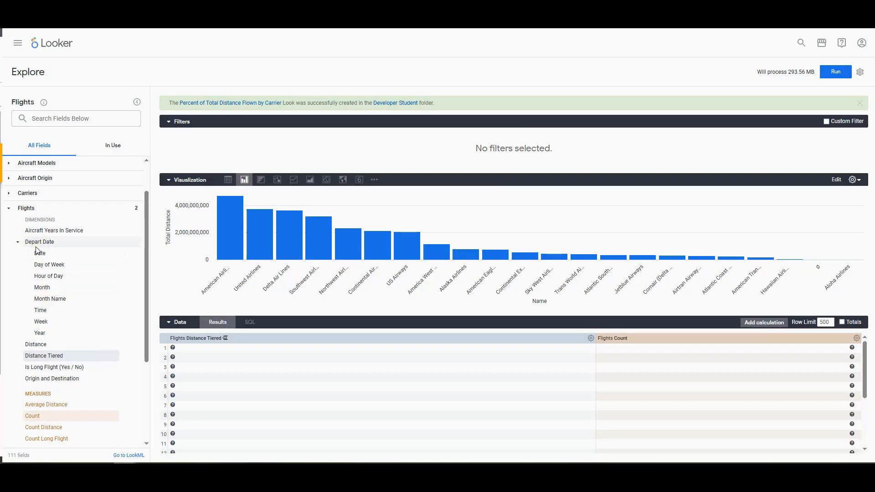
click(104, 334)
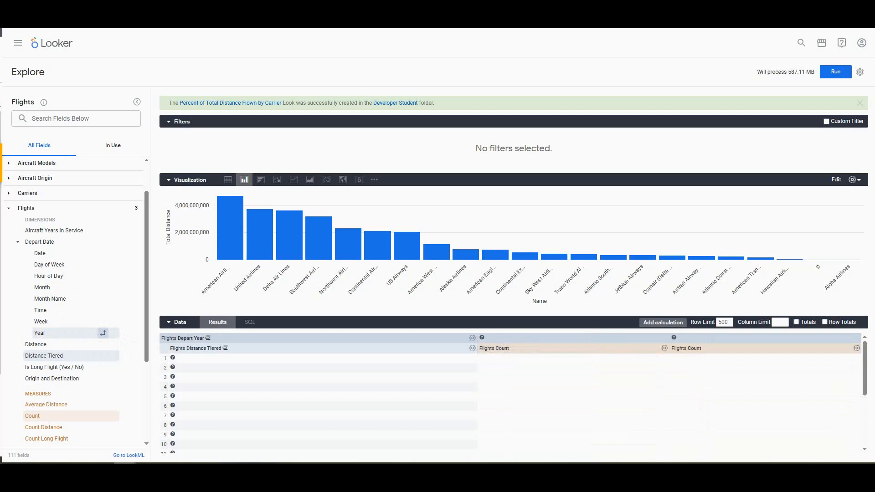
- Add a filter on Flights Depart Date and set its condition to "is on or after"
click(115, 255)
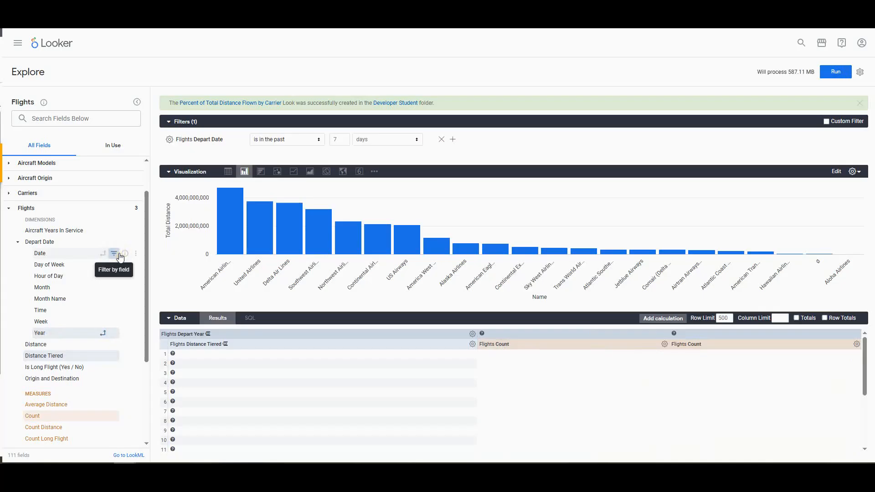
click(299, 141)
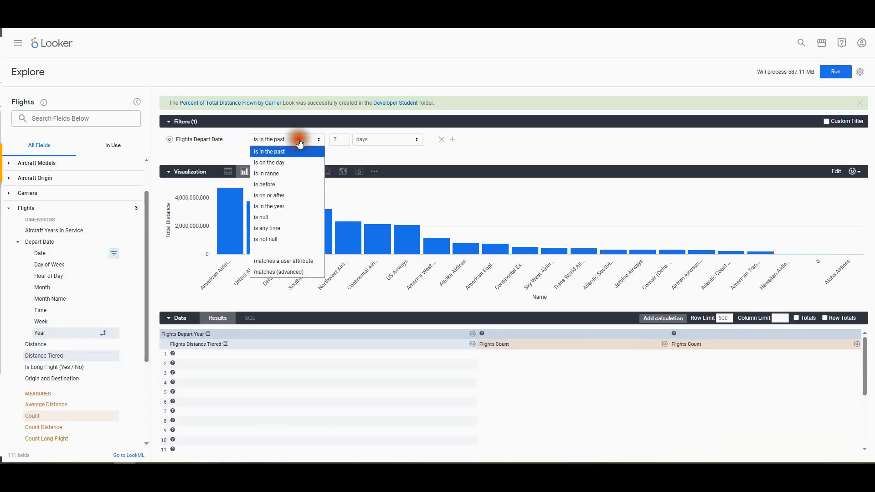
click(284, 196)
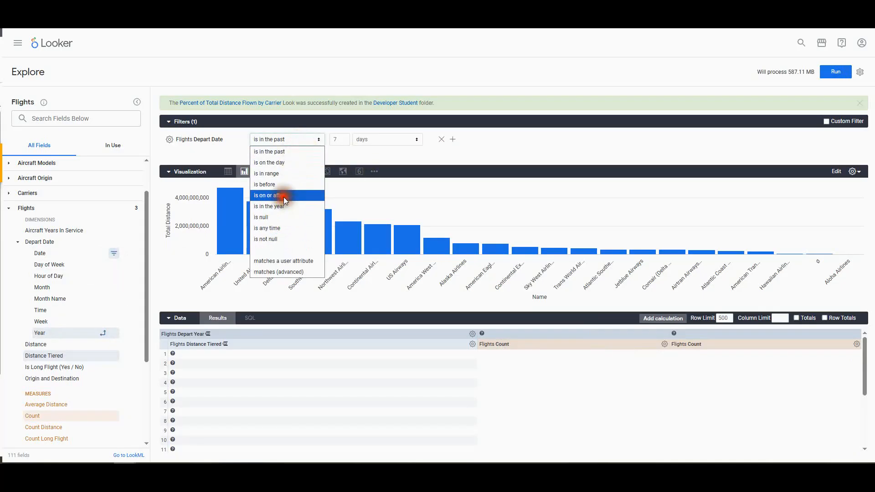
- Set the Depart Date filter's absolute date to 01/01/2000 and run the query
click(392, 143)
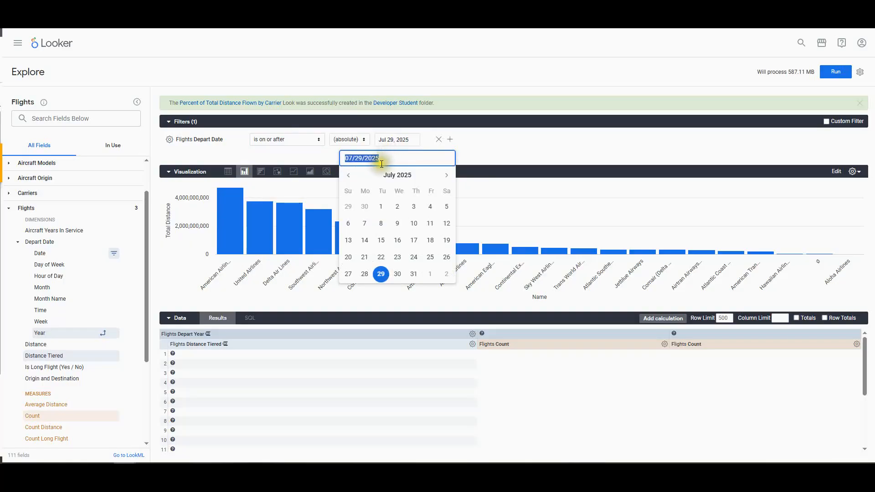
click(346, 179)
click(346, 179)
click(345, 178)
click(346, 179)
click(346, 179)
click(346, 179)
click(346, 178)
click(444, 178)
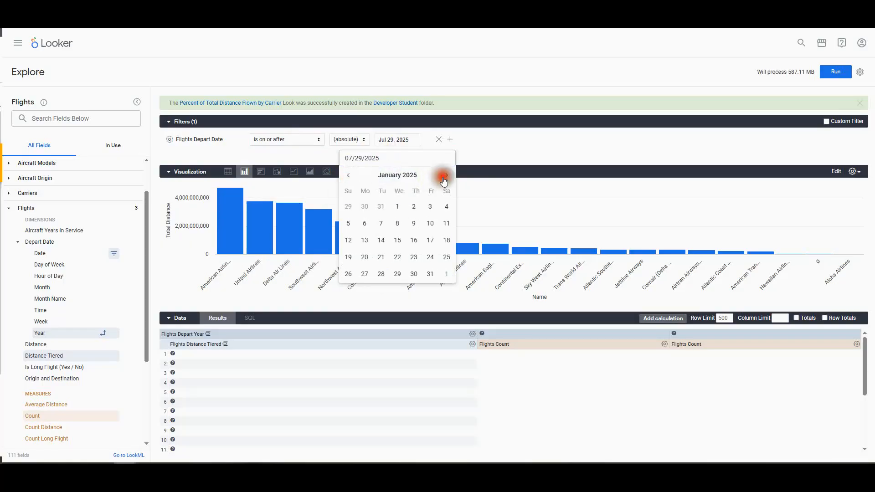
click(398, 207)
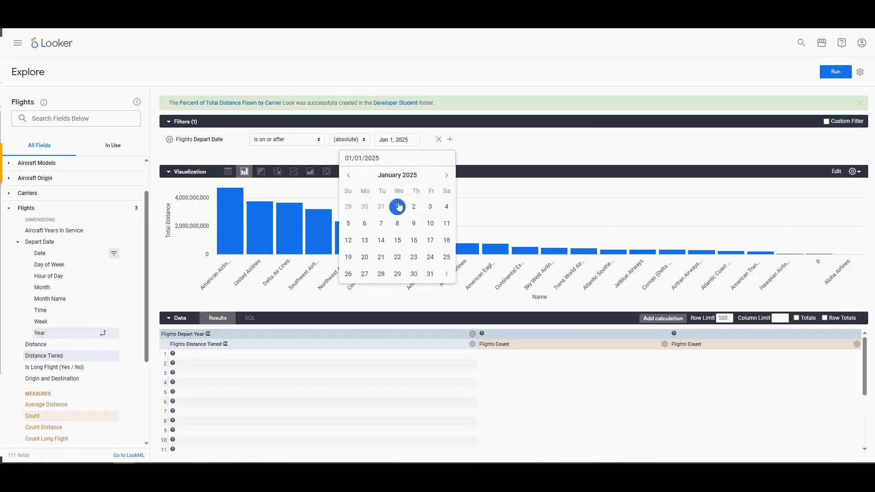
click(382, 158)
key(BackSpace)
key(BackSpace)
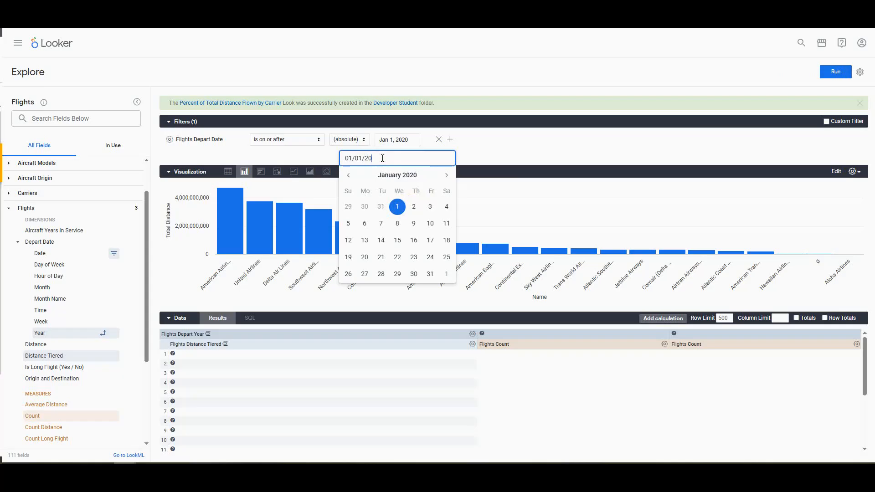
text(00)
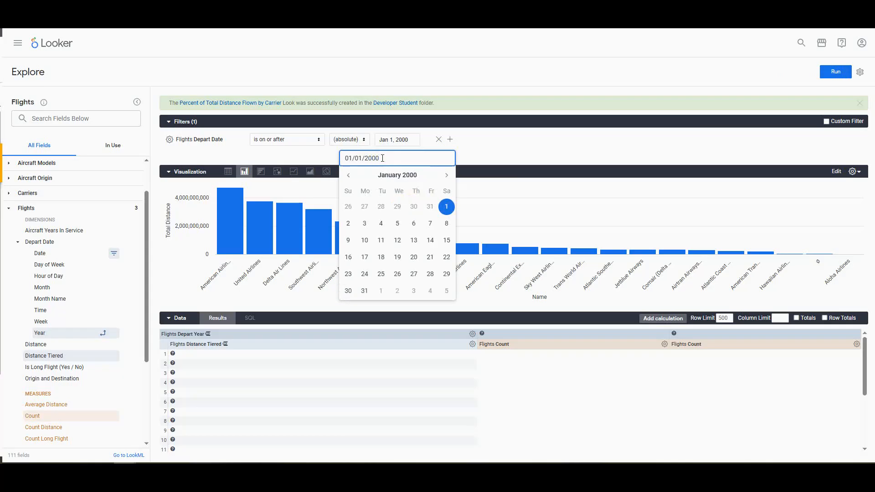
click(497, 155)
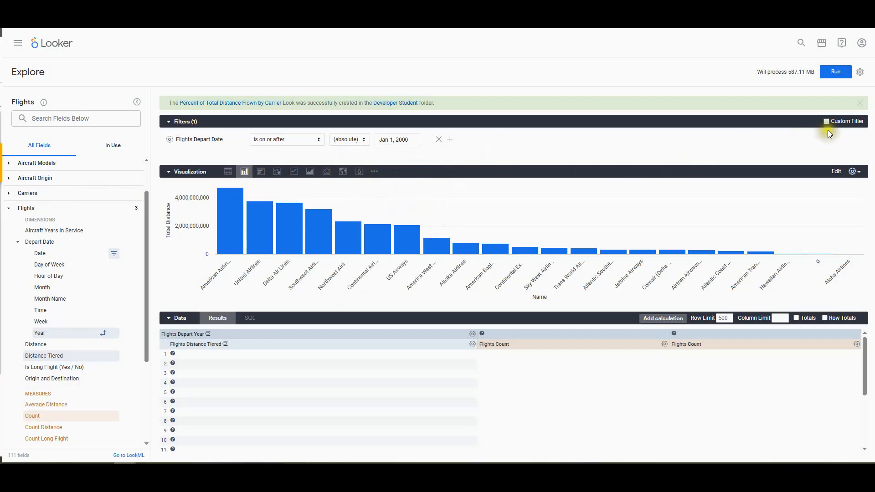
click(838, 72)
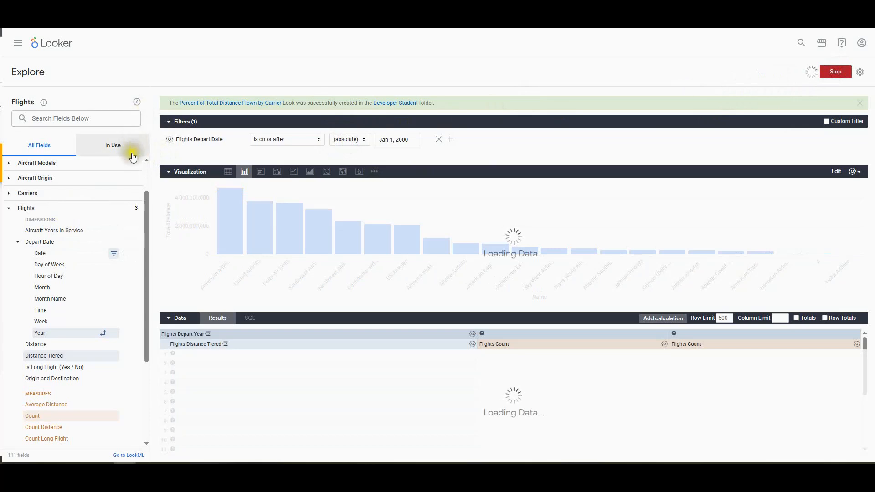
- Add a table calculation with expression (${flights.count}-pivot_offset(${flights.count}, -1))/pivot_offset(${flights.count}, -1), formatted as Percent with 0 decimals
drag(147, 210, 144, 171)
click(127, 168)
click(128, 213)
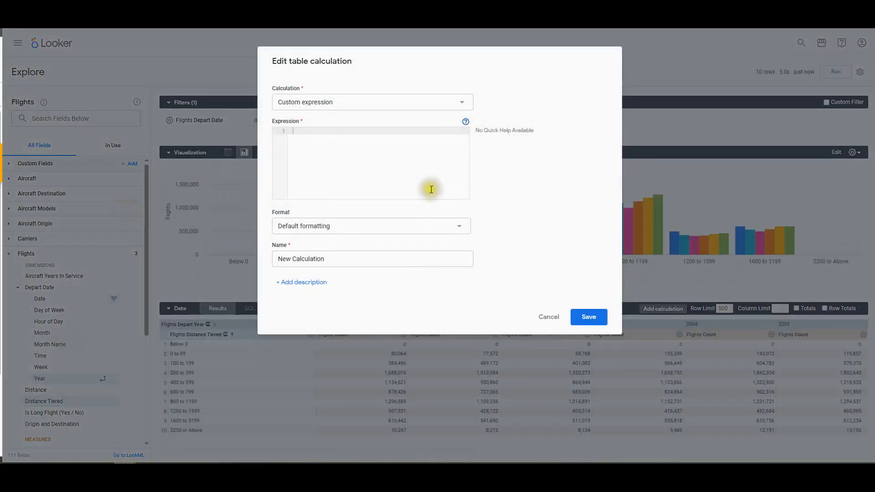
click(391, 168)
text((${flights.count}-pivot_offset(${flights.count}, -1))/pivot_offset(${flights.count}, -1))
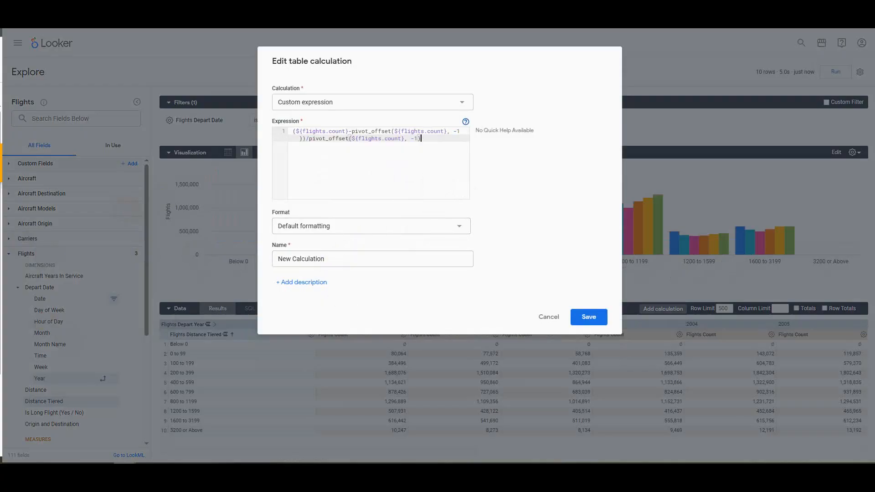
click(367, 226)
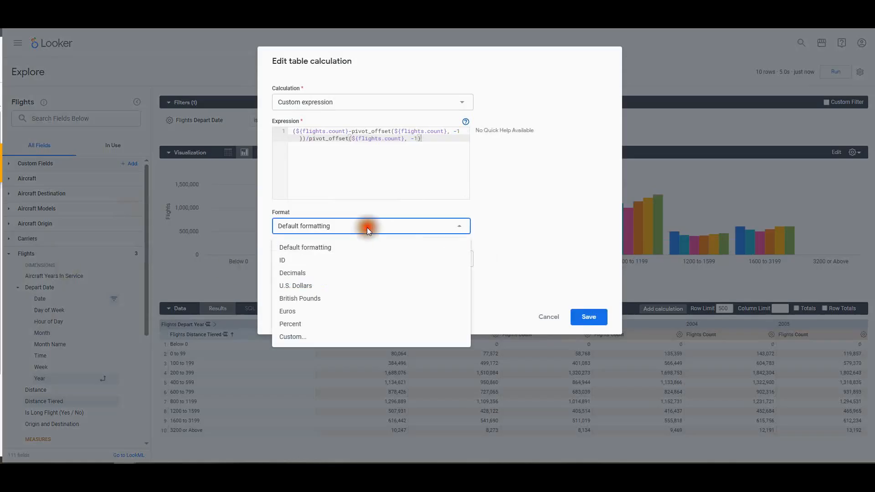
click(298, 324)
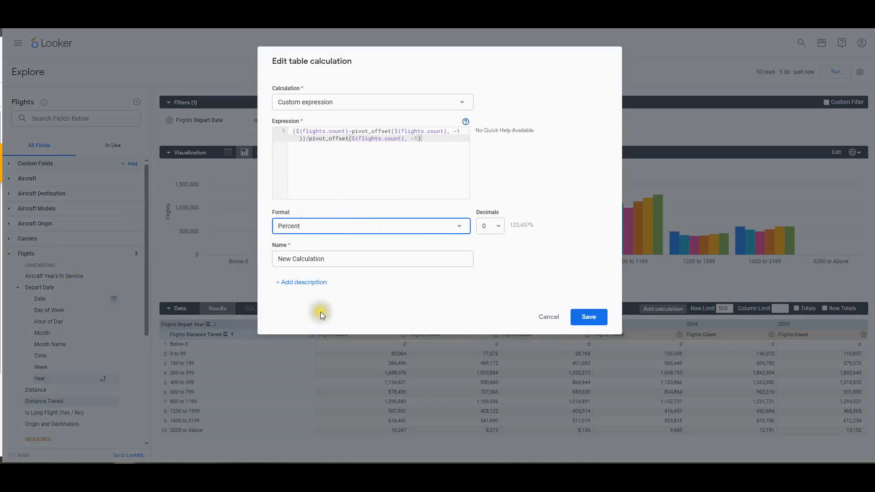
click(595, 317)
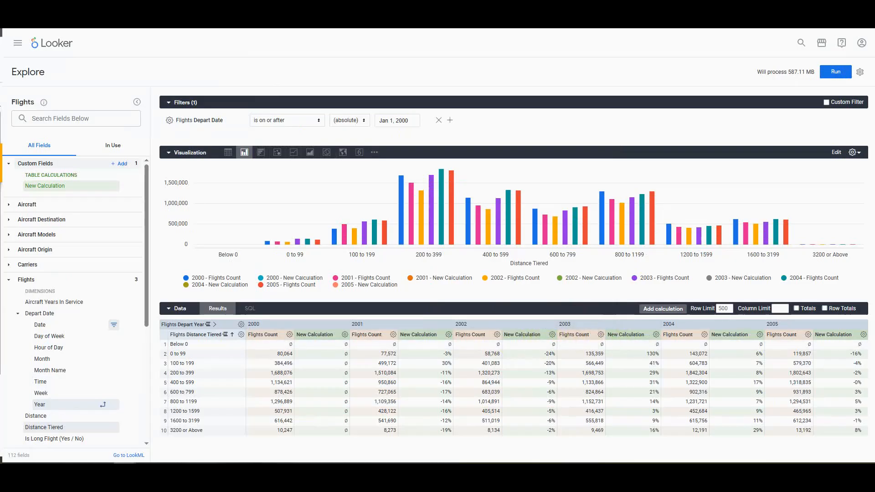
- Hide the Flights Count measure from the visualization and rerun the query
click(290, 336)
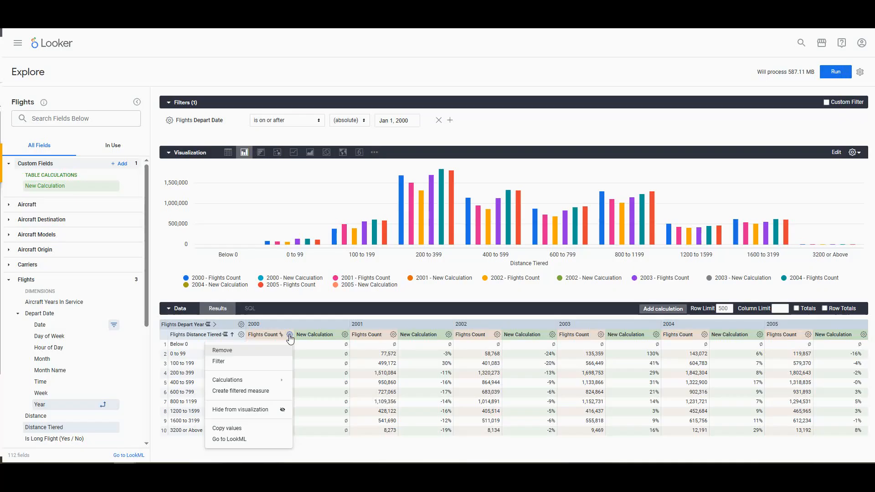
click(264, 410)
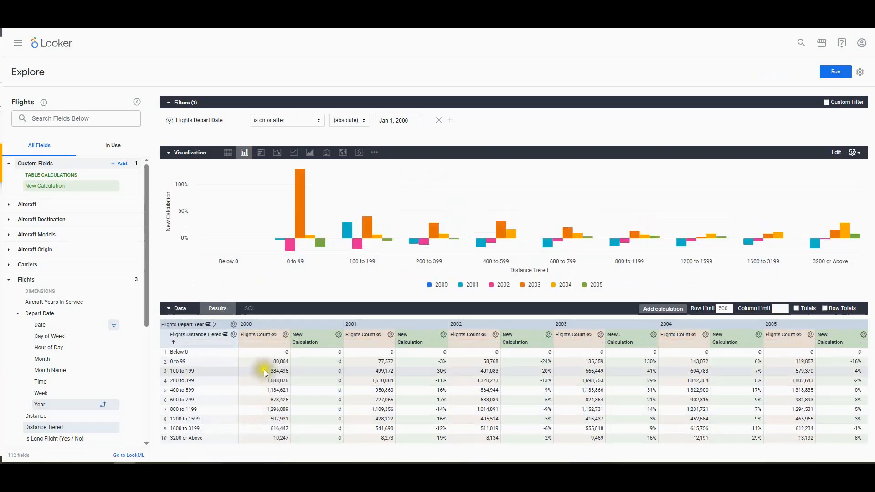
click(835, 71)
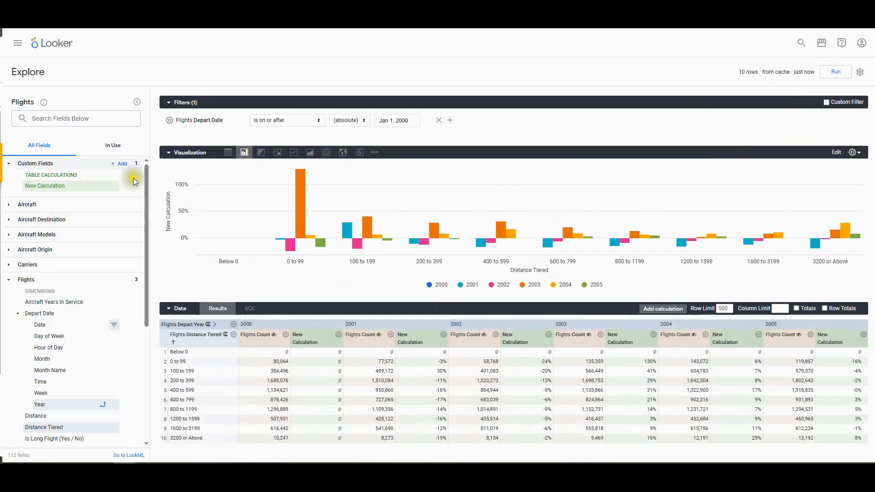
- Change the visualization to a table and open its edit settings
click(226, 155)
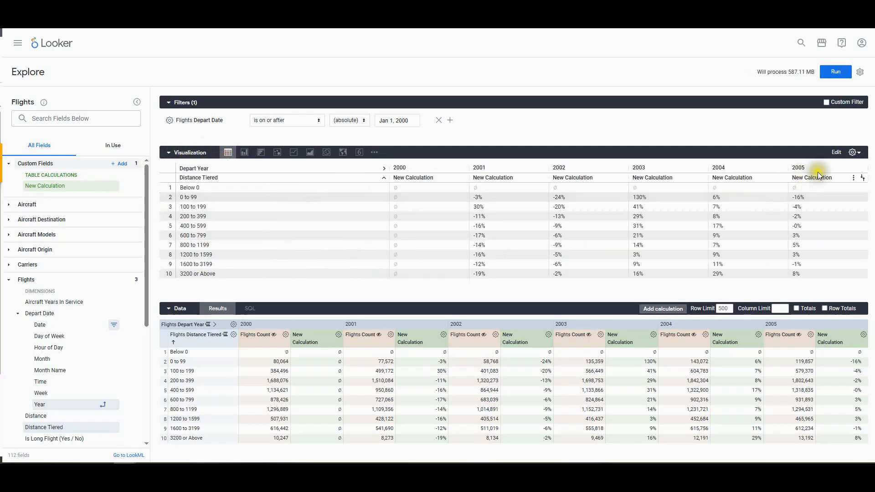
click(836, 155)
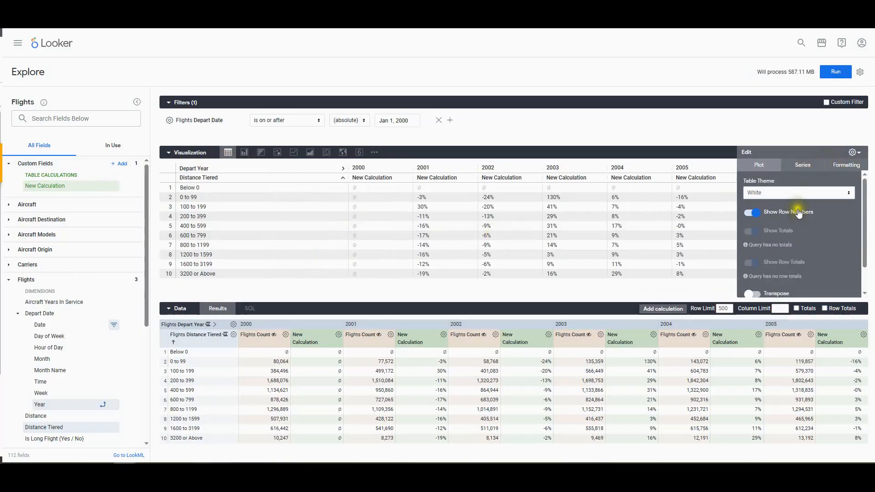
scroll(800, 222, down, 1)
scroll(794, 230, up, 1)
scroll(793, 231, down, 1)
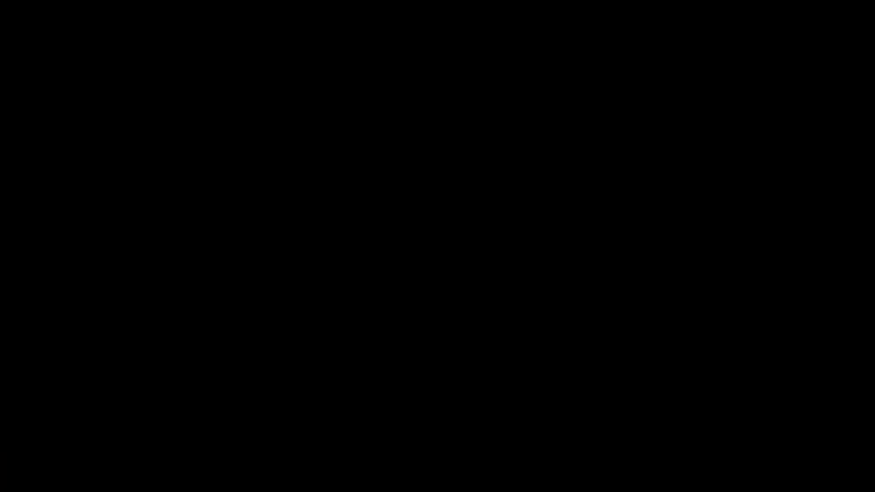
- Enable conditional formatting along a scale for all numeric fields, mirrored around a center value of 0, and close the visualization settings
click(846, 165)
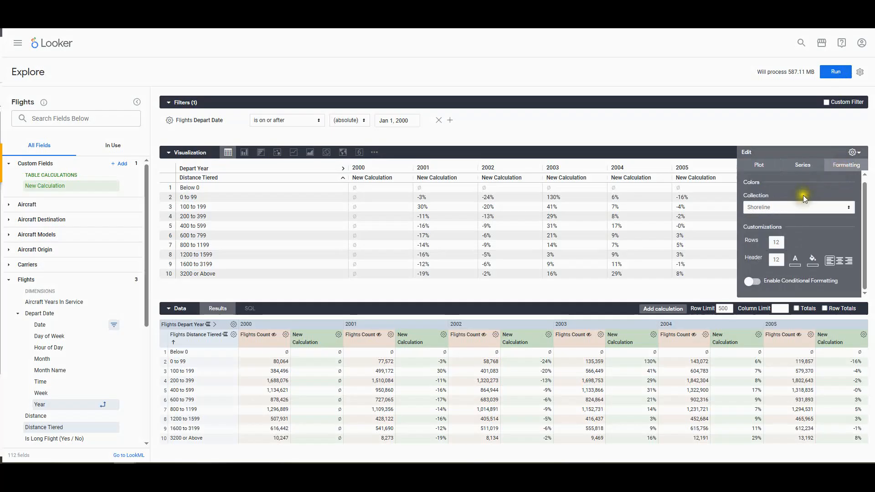
click(752, 282)
scroll(752, 285, down, 3)
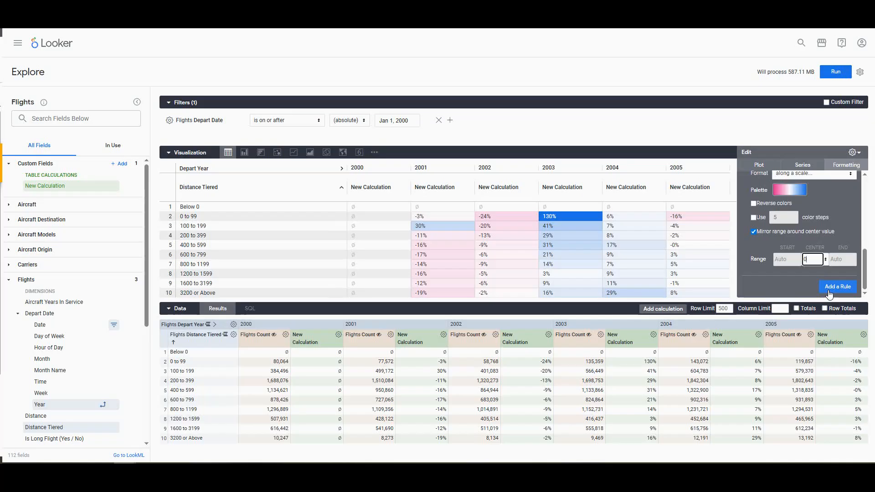
scroll(818, 230, up, 5)
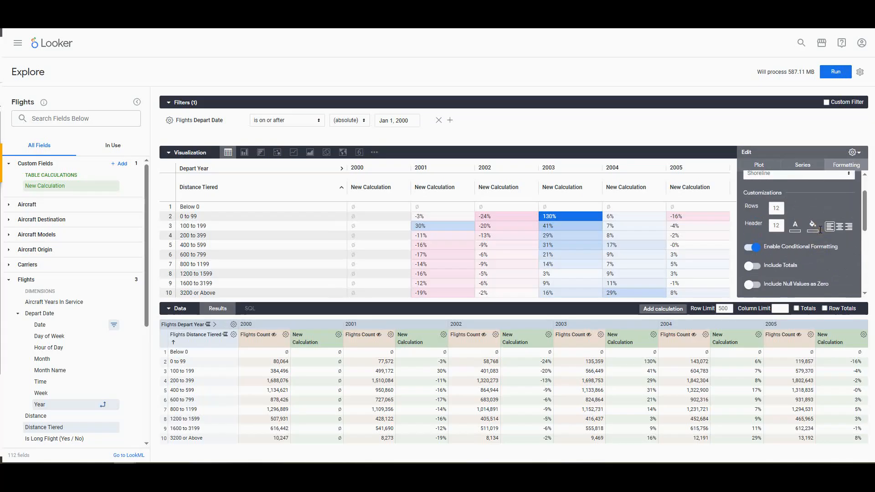
scroll(820, 230, down, 4)
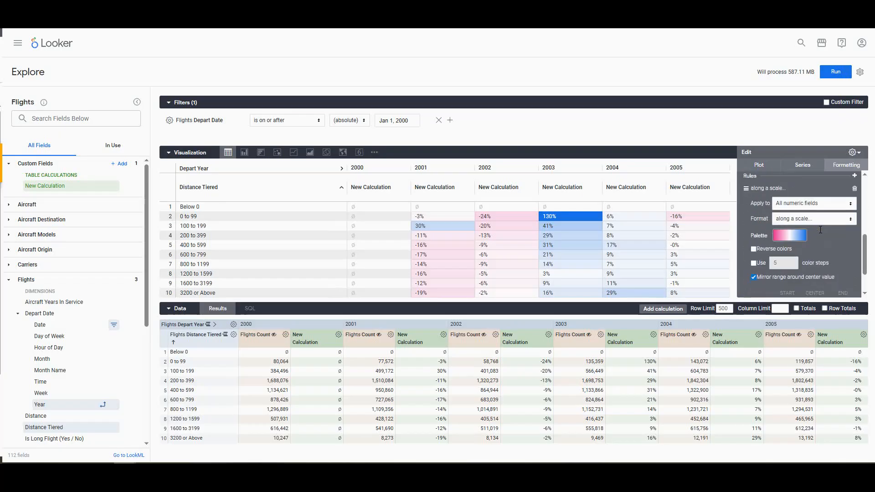
scroll(816, 232, up, 3)
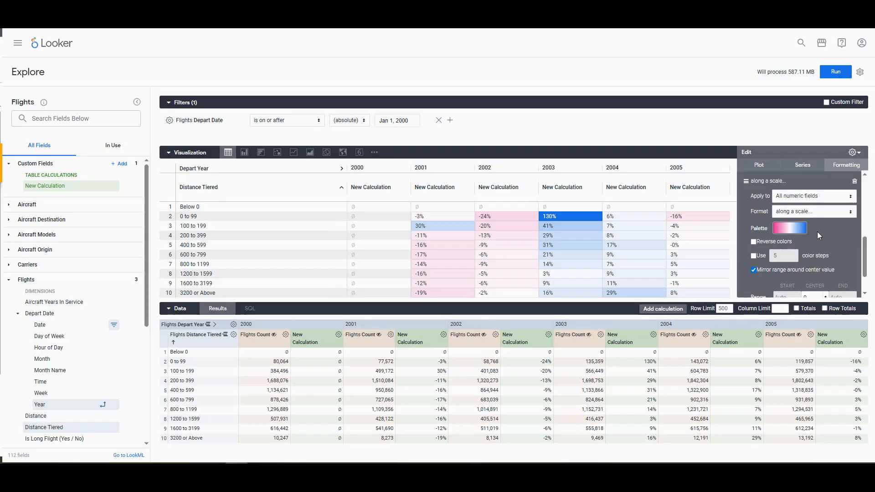
scroll(789, 250, down, 5)
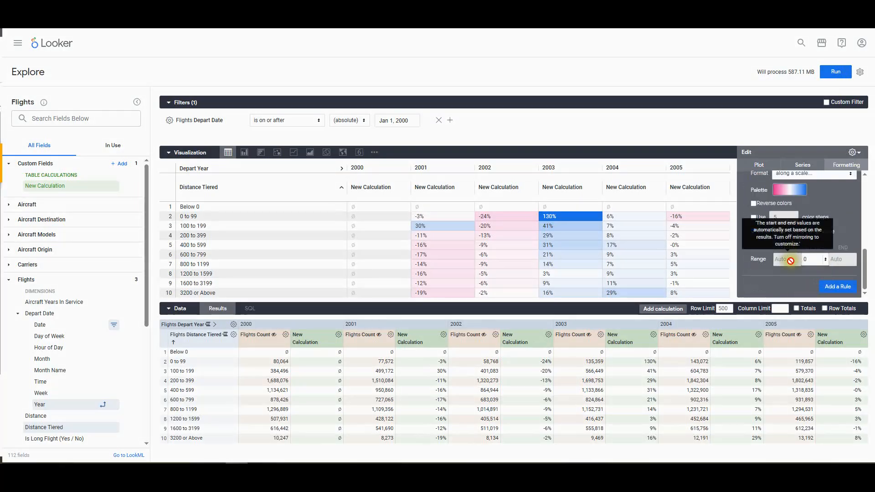
click(838, 286)
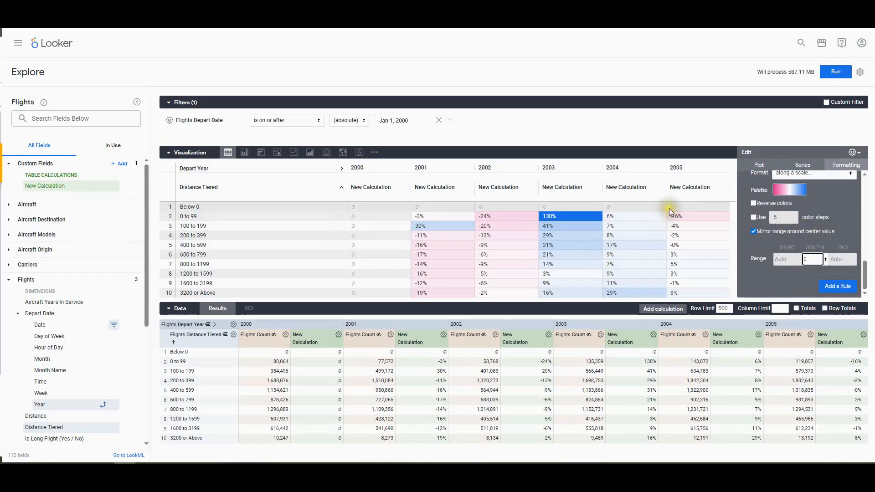
click(853, 152)
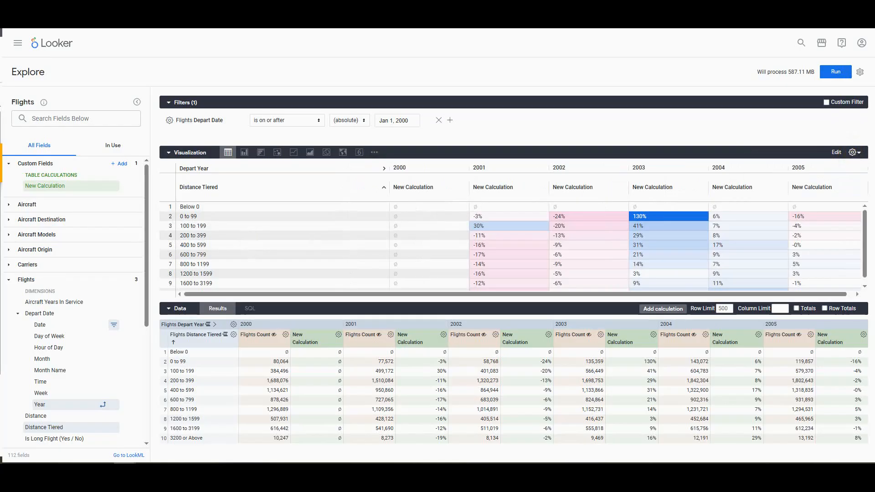
- Save the query as a Look titled "YoY Percent Change in Flights flown by Distance, 2000-Present" in the Developer Student folder
click(860, 71)
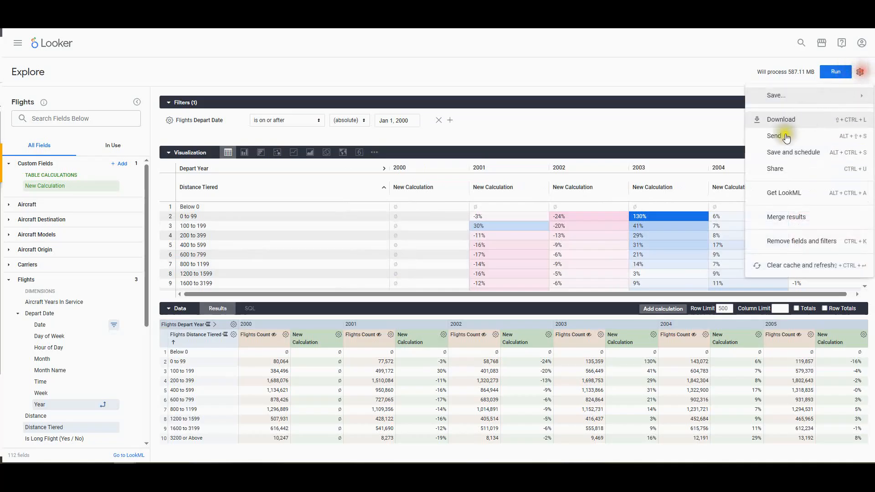
mouse_move(776, 105)
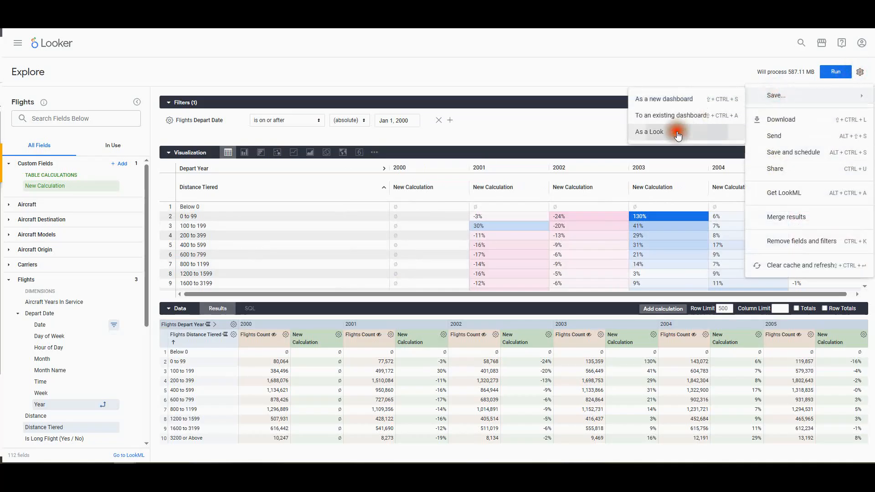
click(651, 131)
text(YoY Percent Change in Flights flown by Distance, 2000-Present)
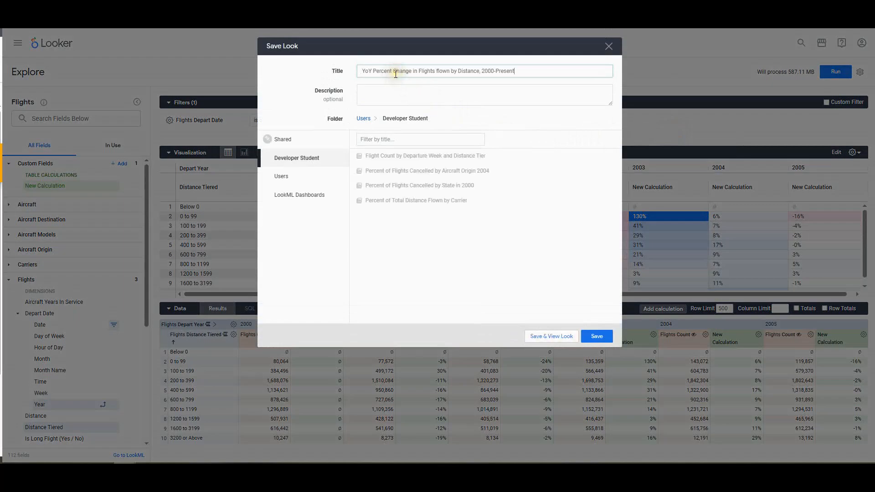
click(597, 336)
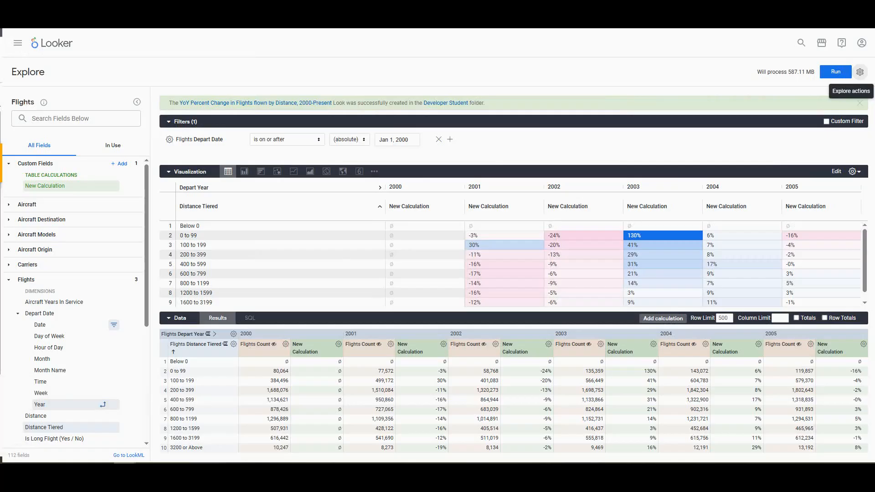
- Switch to the lab instructions, check progress on "Use functions in table calculations", and return to the Looker Explore
key(alt+Tab)
click(461, 173)
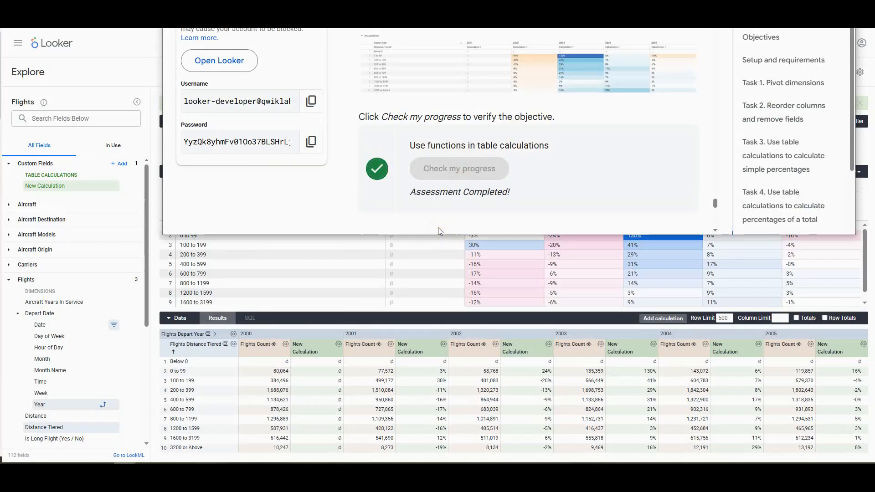
scroll(438, 230, down, 1)
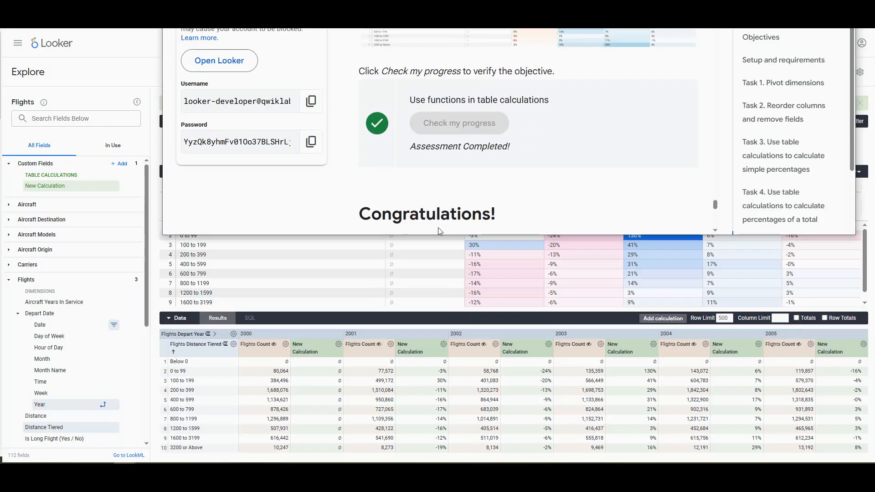
click(426, 248)
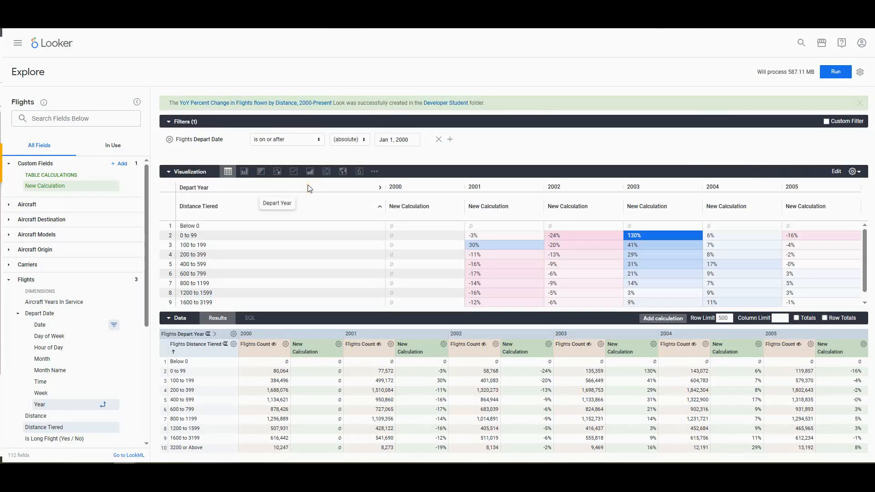